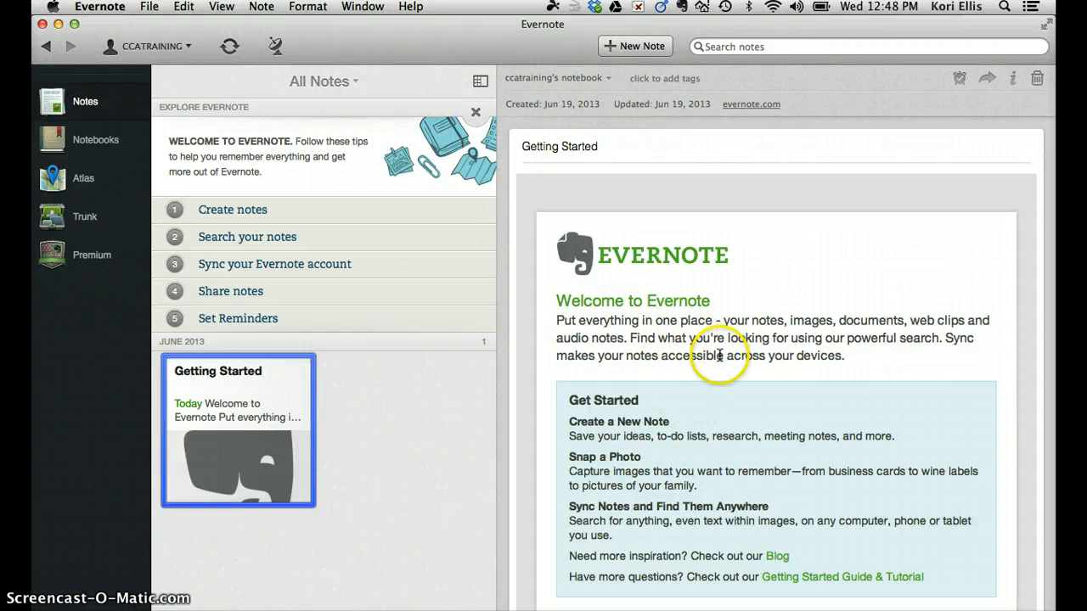
Read through the Getting Started note, including its sections on installing Evernote, related products and Premium
{"action": "scroll", "coordinate": [755, 375], "scroll_direction": "down", "scroll_amount": 3}
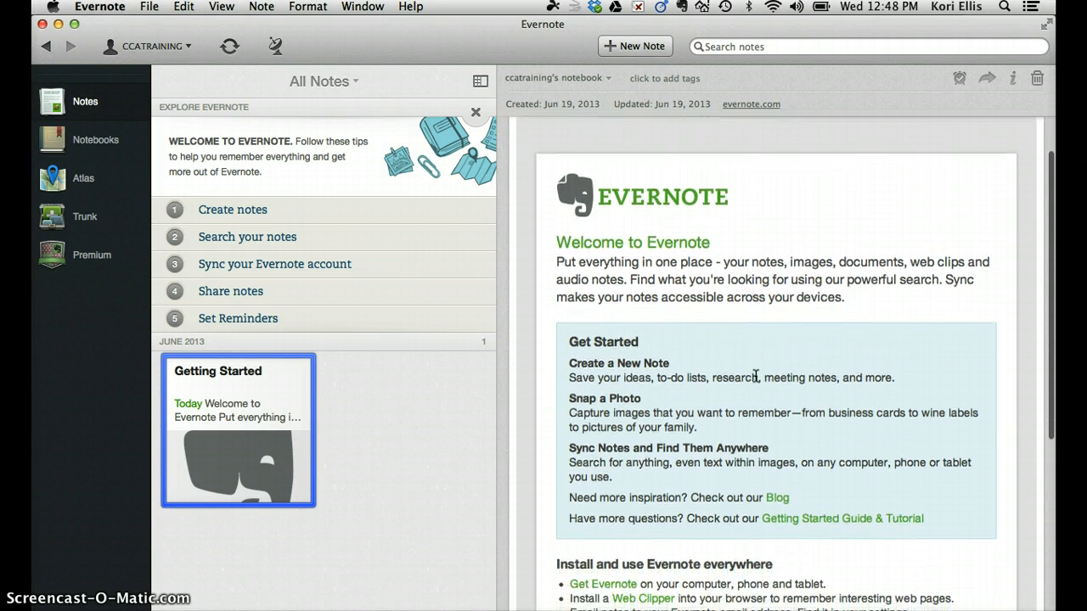
{"action": "scroll", "coordinate": [755, 375], "scroll_direction": "down", "scroll_amount": 3}
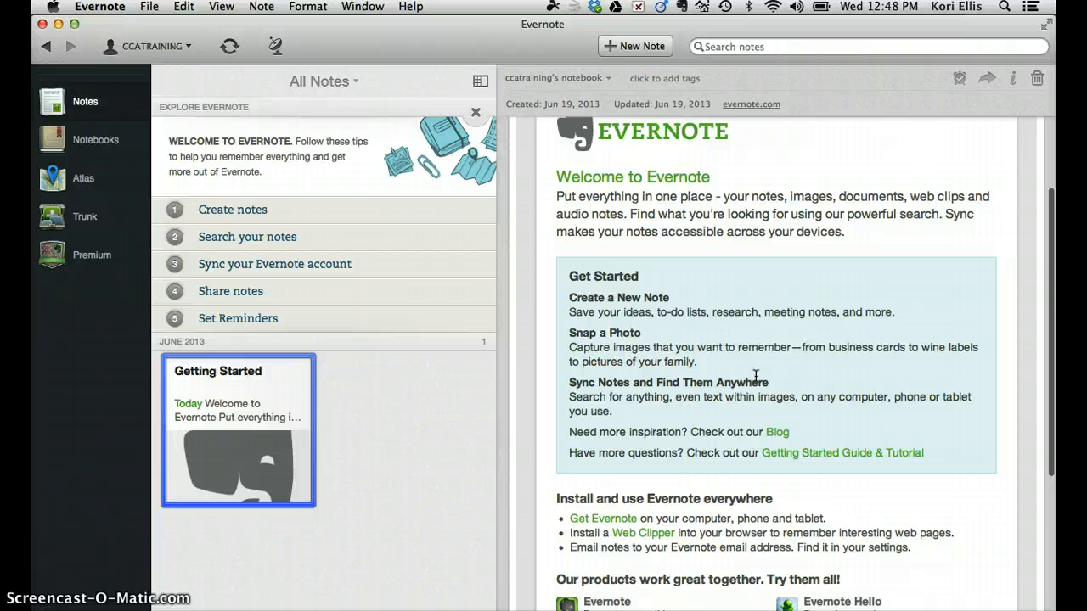
{"action": "scroll", "coordinate": [755, 376], "scroll_direction": "down", "scroll_amount": 3}
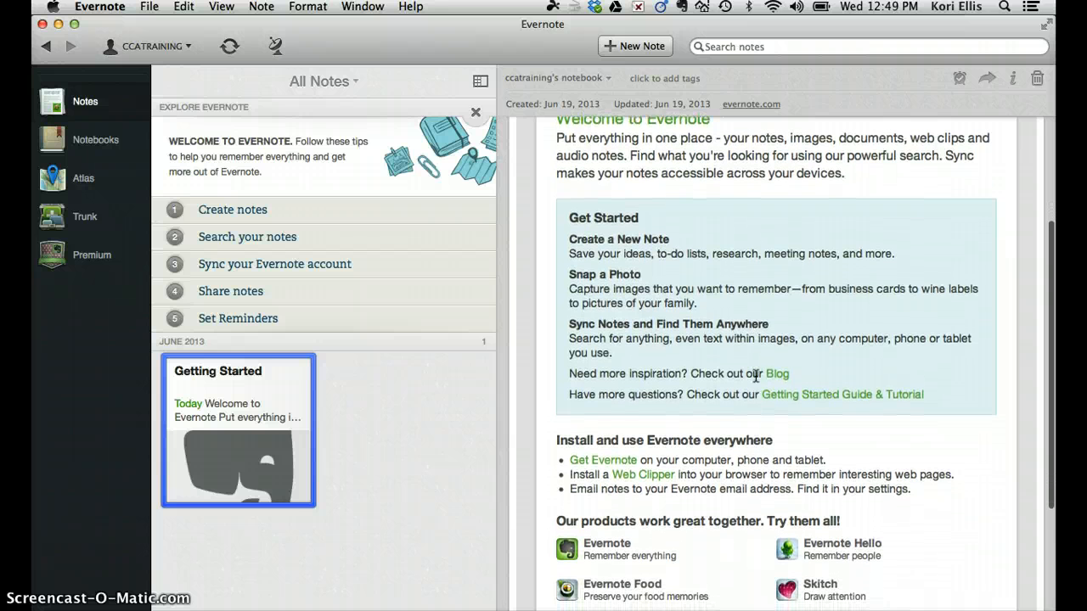
{"action": "scroll", "coordinate": [755, 376], "scroll_direction": "down", "scroll_amount": 2}
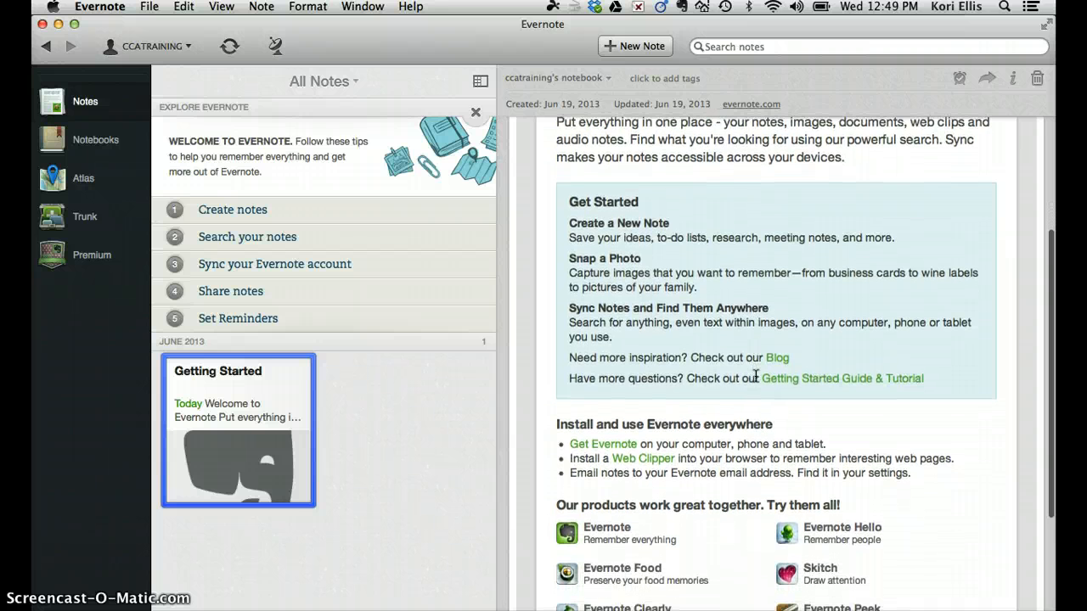
{"action": "scroll", "coordinate": [755, 376], "scroll_direction": "down", "scroll_amount": 1}
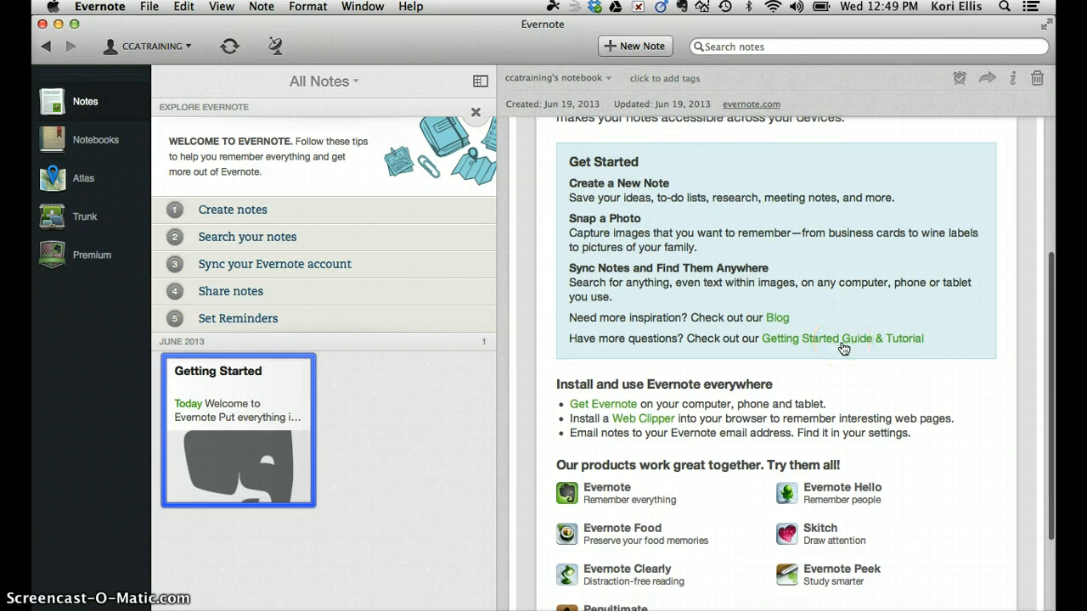
{"action": "scroll", "coordinate": [843, 348], "scroll_direction": "down", "scroll_amount": 5}
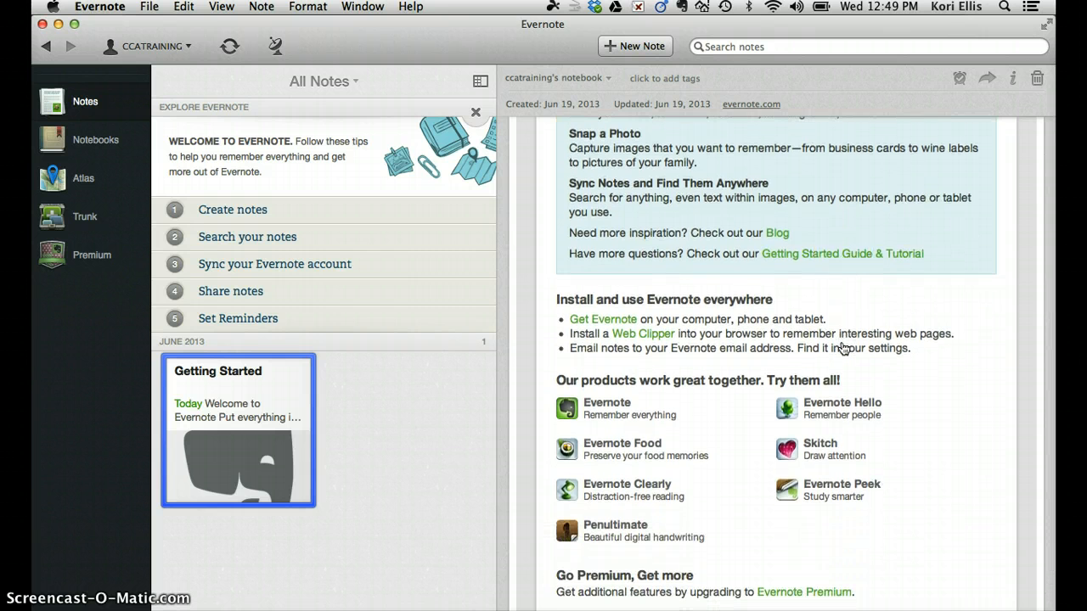
{"action": "scroll", "coordinate": [843, 348], "scroll_direction": "down", "scroll_amount": 4}
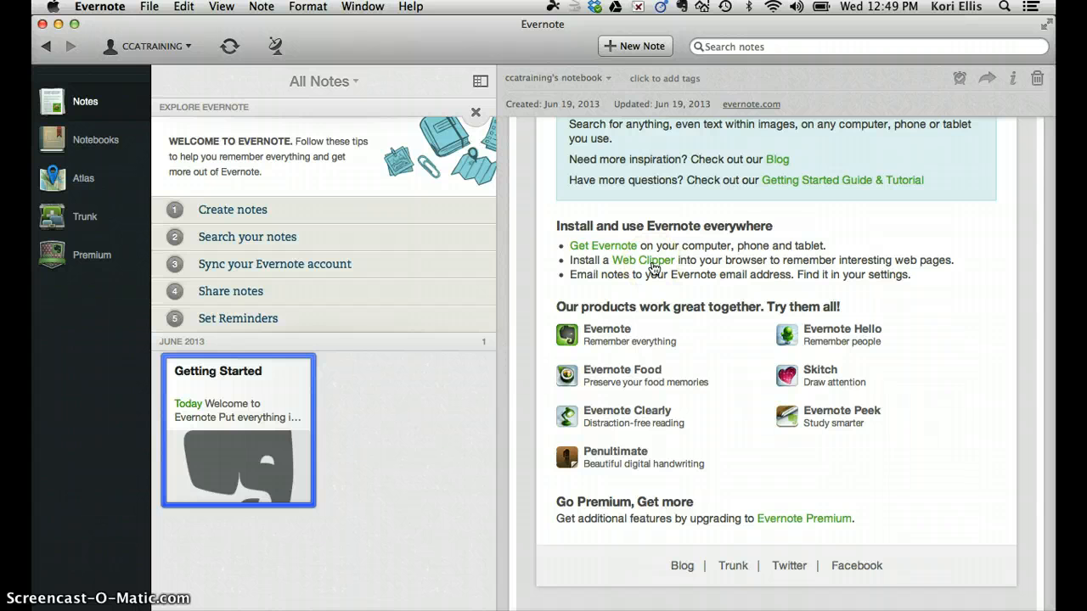
{"action": "scroll", "coordinate": [671, 333], "scroll_direction": "down", "scroll_amount": 1}
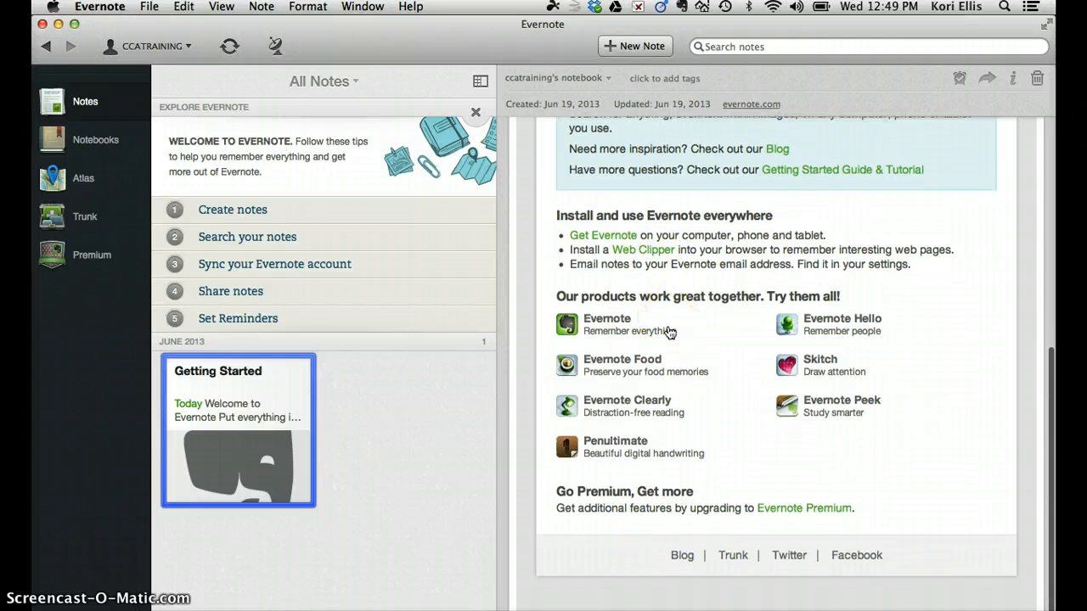
{"action": "scroll", "coordinate": [669, 332], "scroll_direction": "up", "scroll_amount": 10}
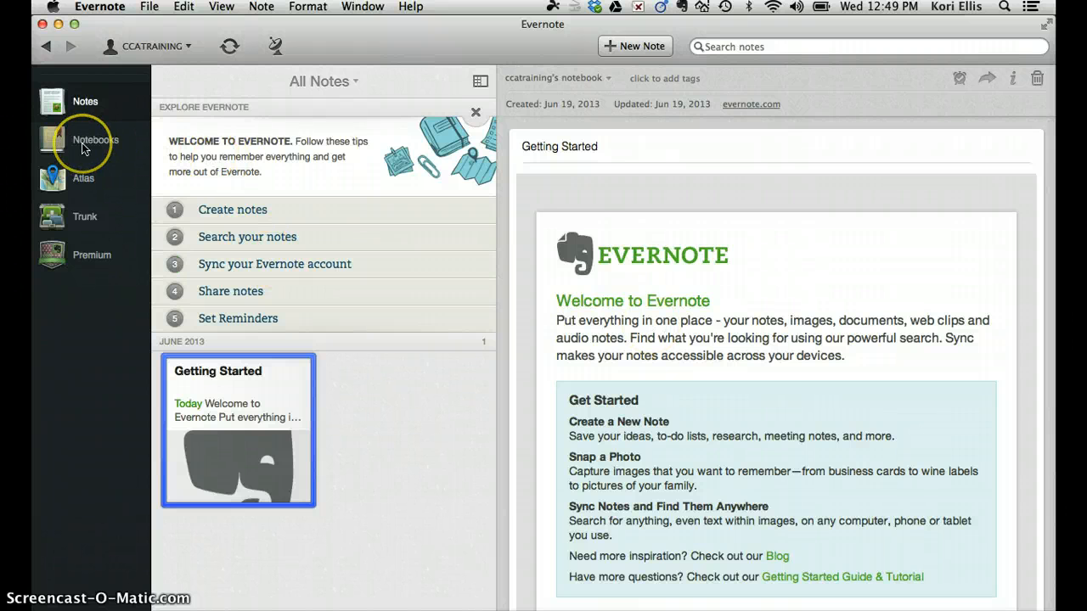
Rename the default notebook to ".Inbox - to be processed" in its notebook settings and save the change
{"action": "left_click", "coordinate": [83, 146]}
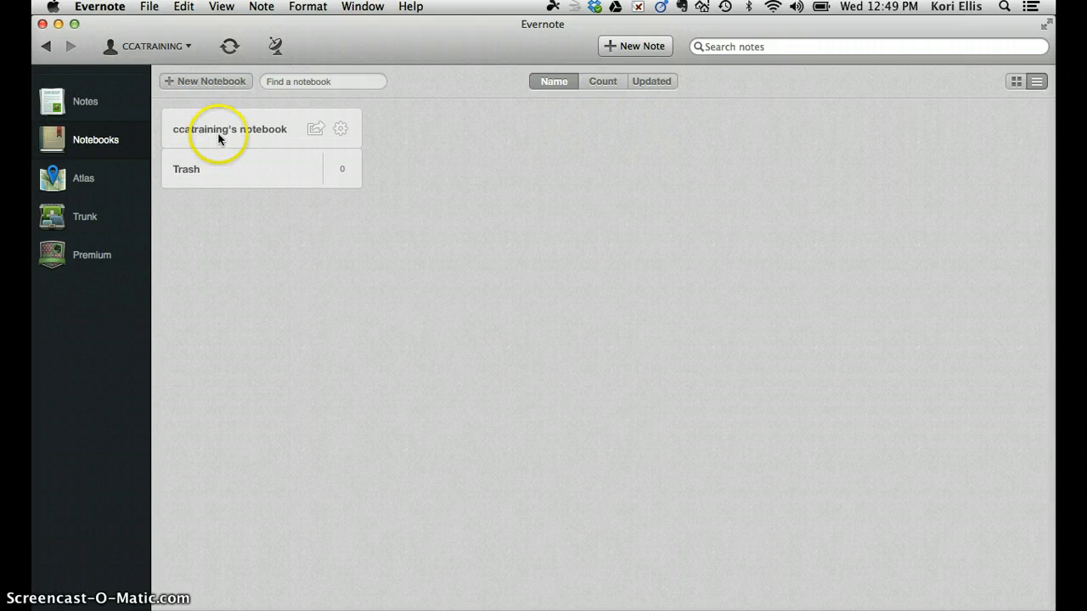
{"action": "left_click", "coordinate": [339, 130]}
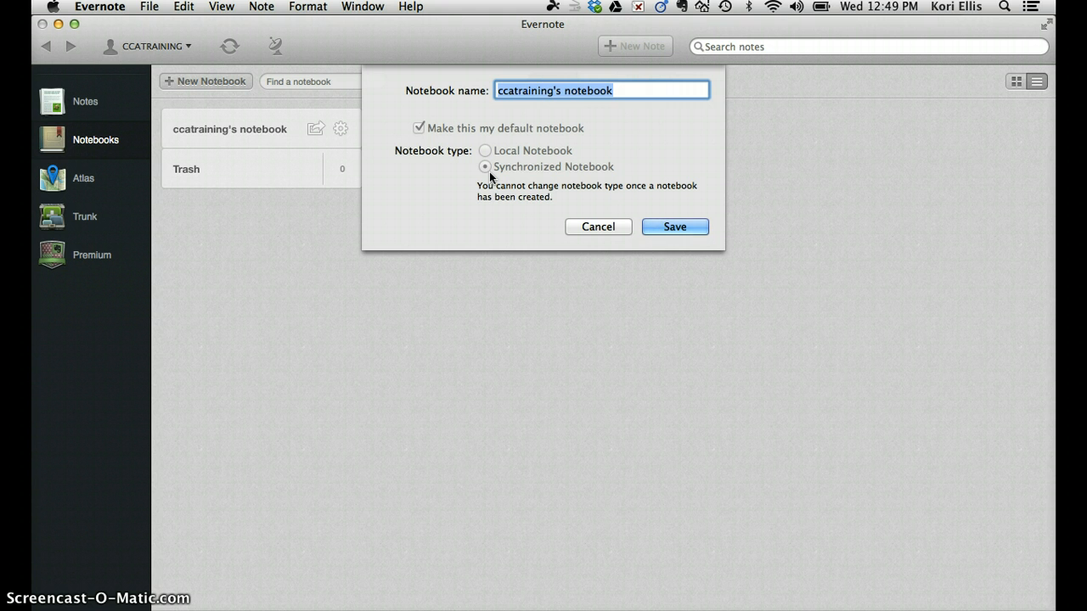
{"action": "key", "text": "BackSpace"}
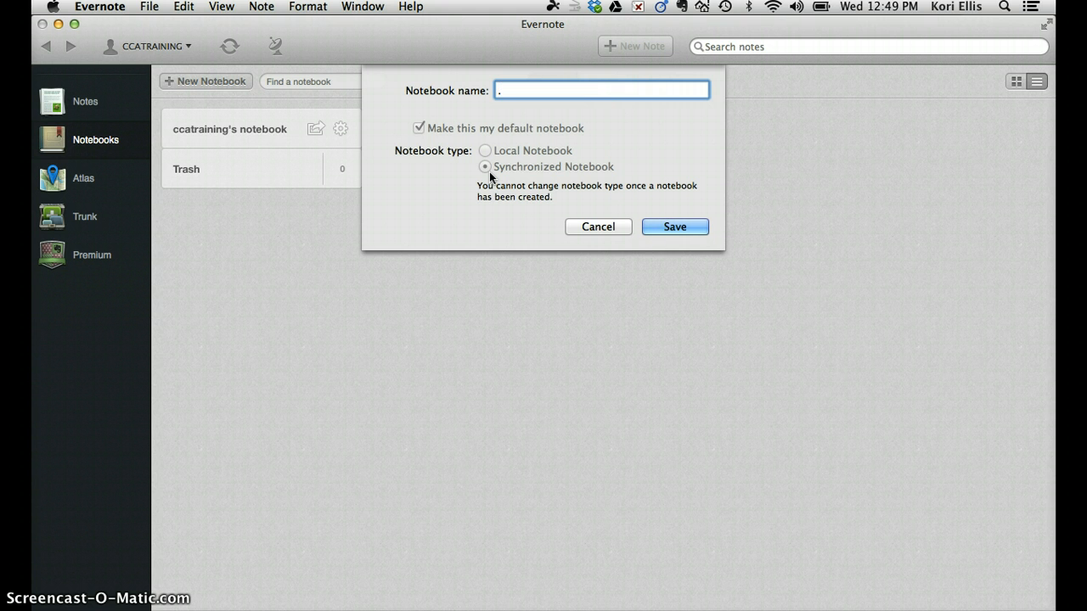
{"action": "type", "text": ".Ind"}
{"action": "key", "text": "BackSpace"}
{"action": "type", "text": "box – to be processed"}
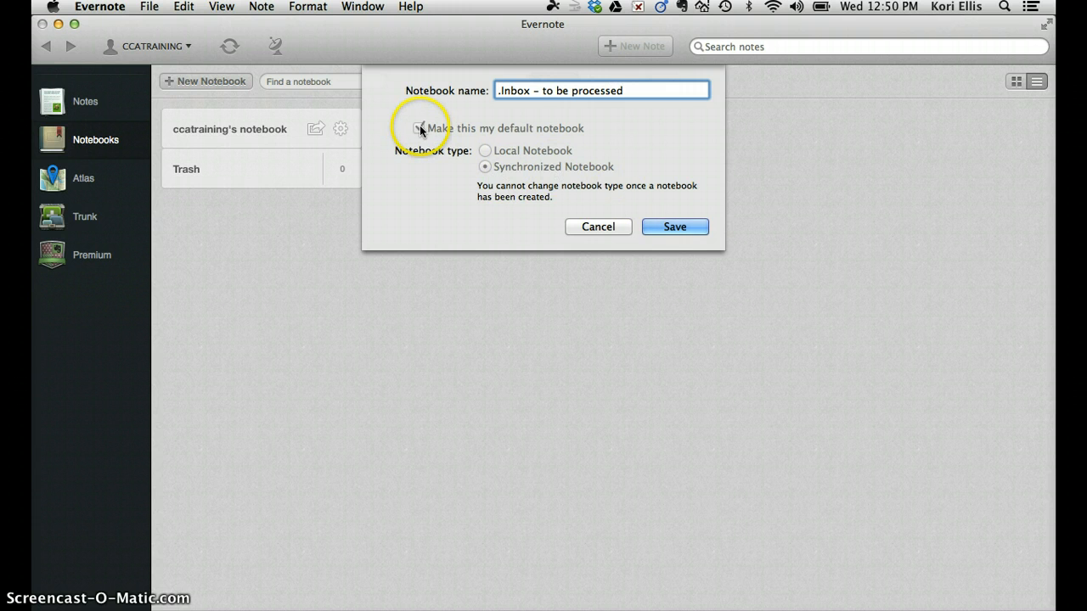
{"action": "left_click", "coordinate": [681, 224]}
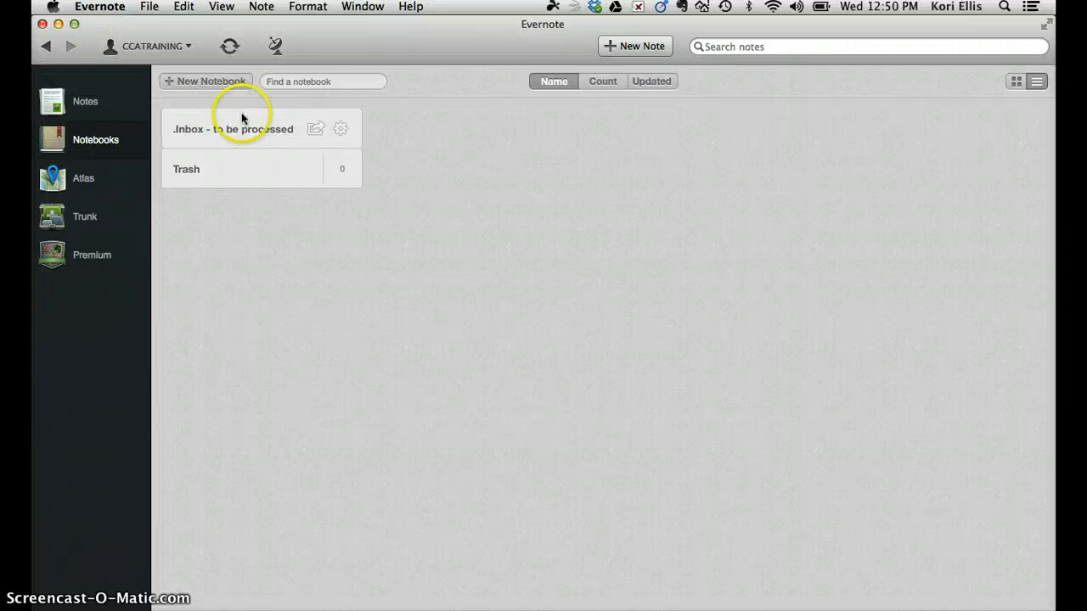
Create a new notebook named "Tasks"
{"action": "left_click", "coordinate": [204, 81]}
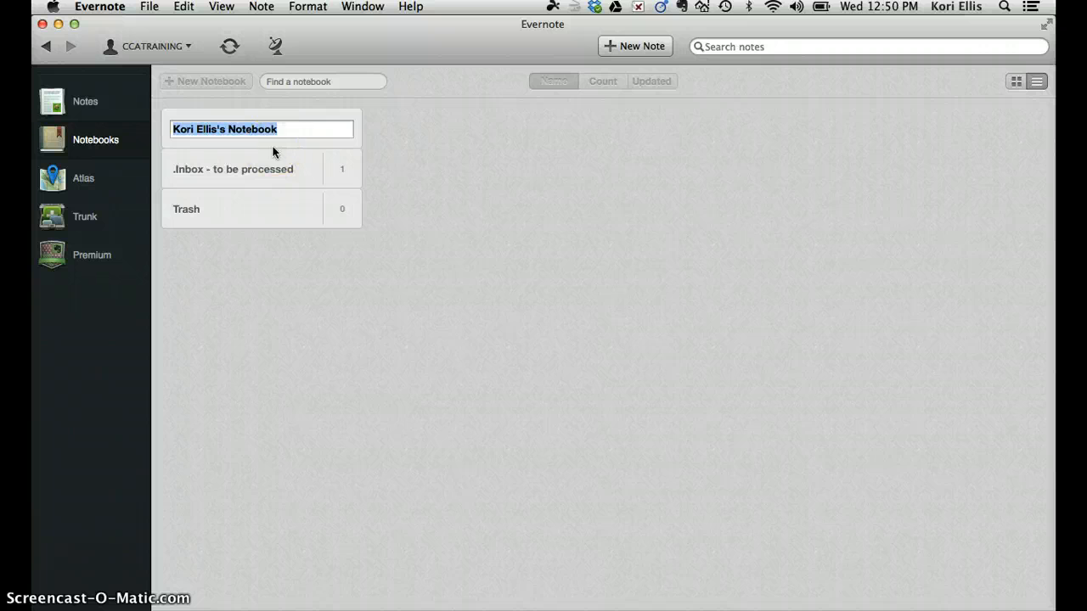
{"action": "mouse_move", "coordinate": [351, 179]}
{"action": "type", "text": "Taks"}
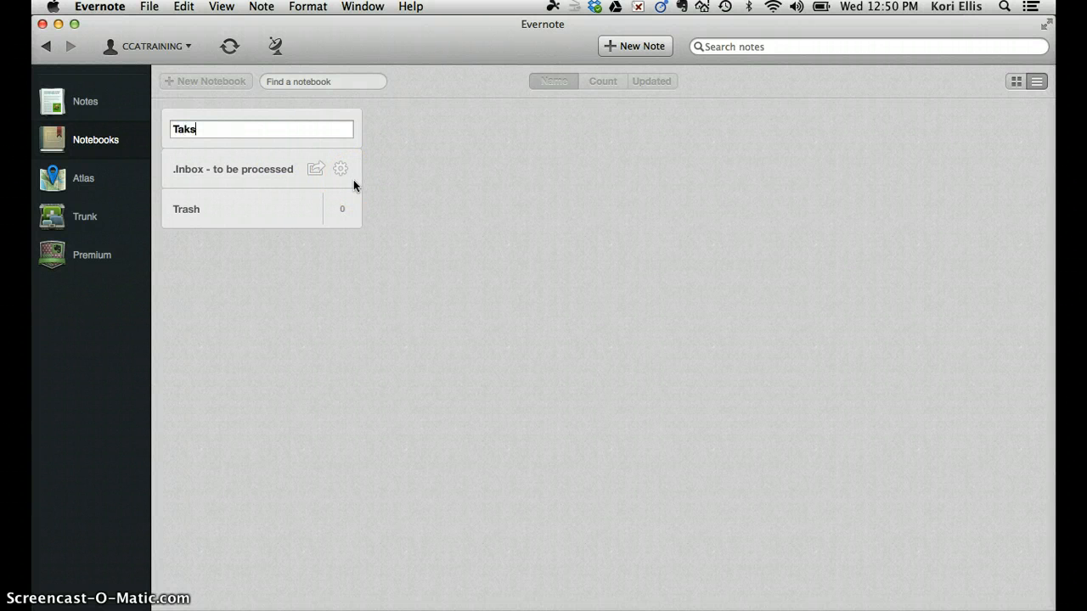
{"action": "key", "text": "BackSpace"}
{"action": "key", "text": "BackSpace"}
{"action": "type", "text": "sks"}
{"action": "key", "text": "Return"}
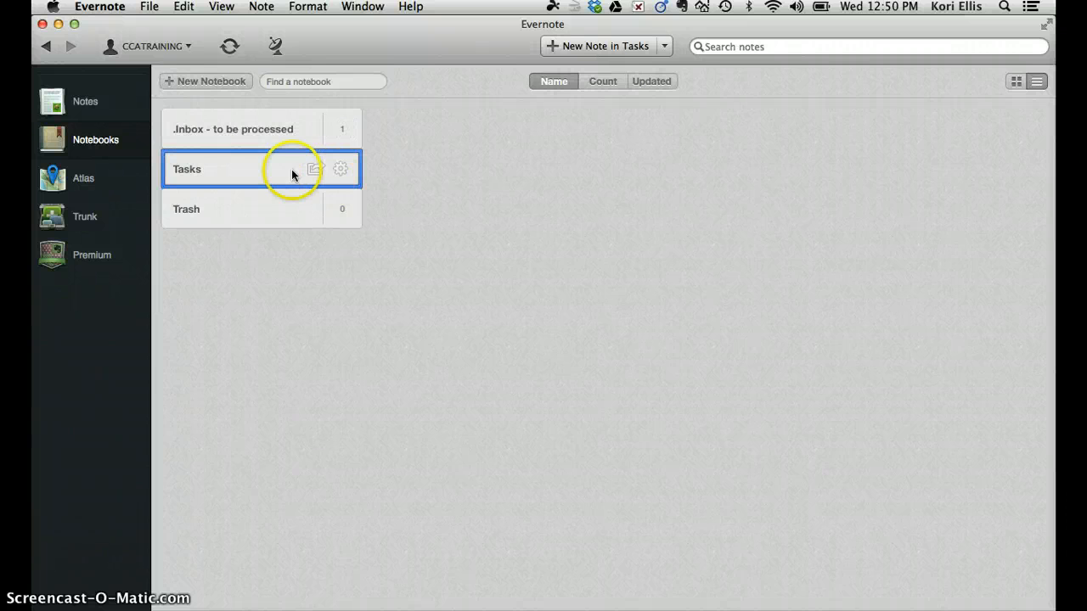
Create a new notebook named "Home Filing Cabinet"
{"action": "left_click", "coordinate": [217, 82]}
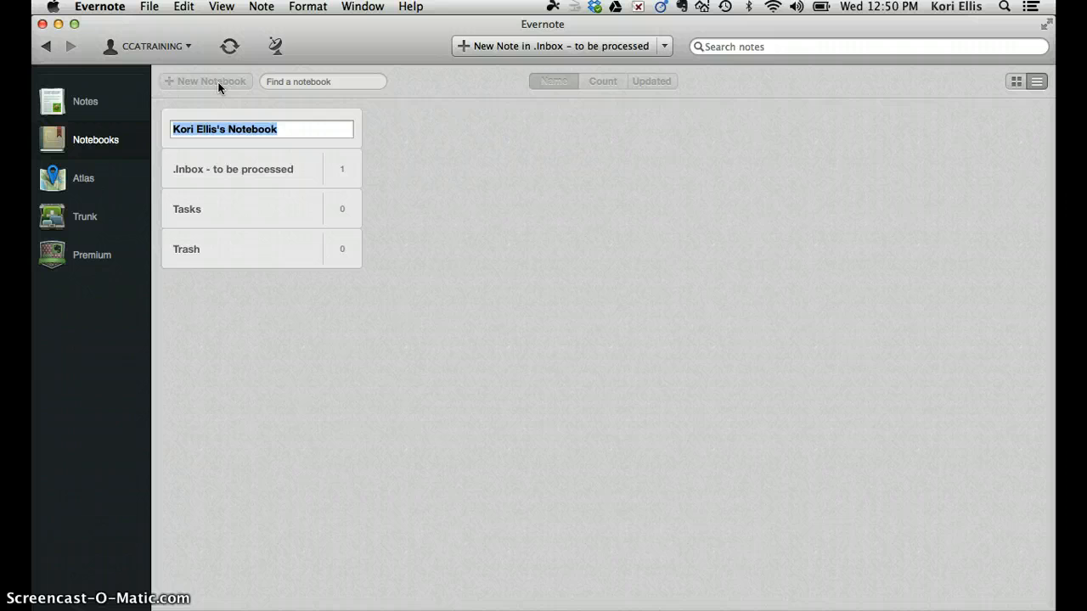
{"action": "type", "text": "Home"}
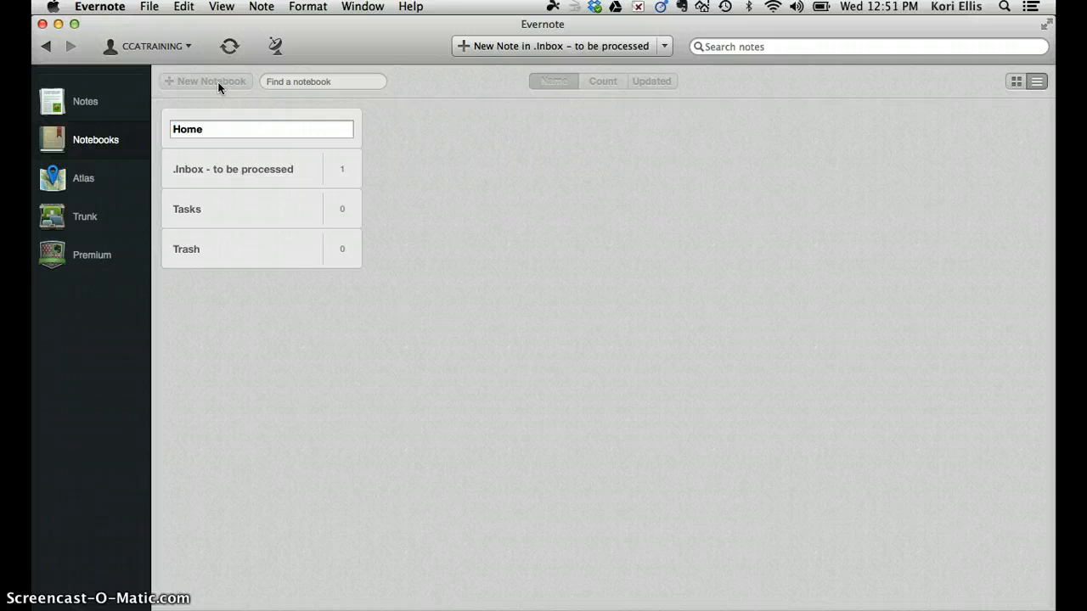
{"action": "type", "text": " Filing Cabinet"}
{"action": "key", "text": "Return"}
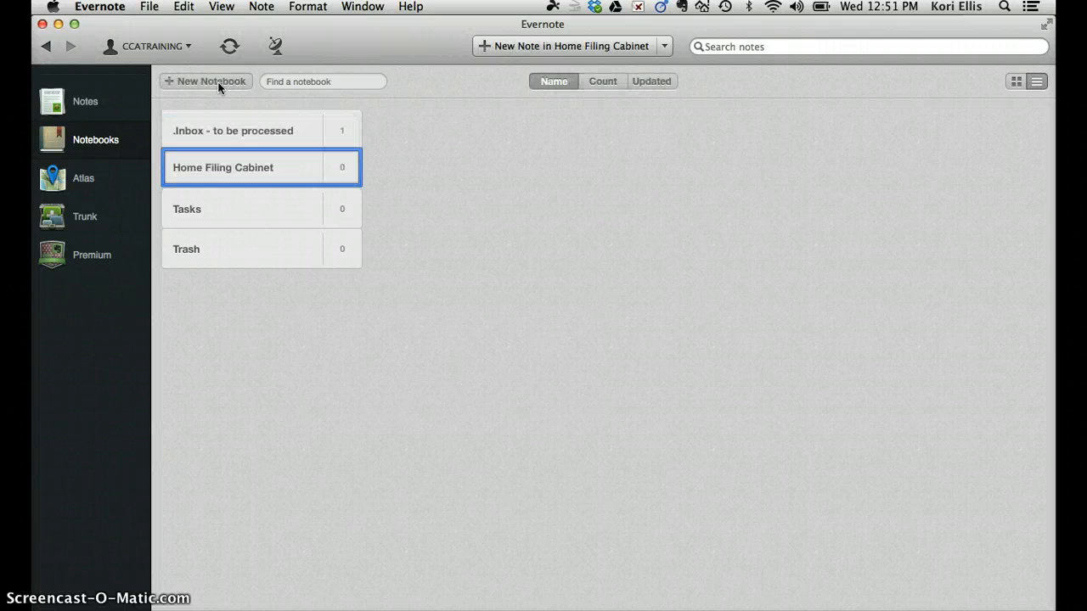
Create a new notebook named "Work Filing Cabinet"
{"action": "left_click", "coordinate": [207, 84]}
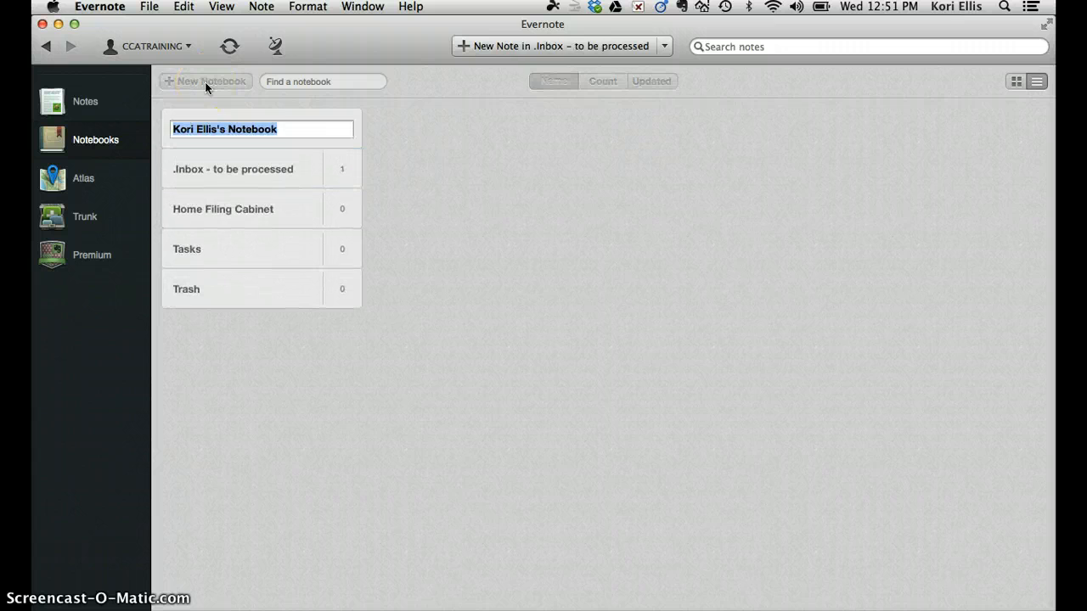
{"action": "type", "text": "Work Filing Cabine"}
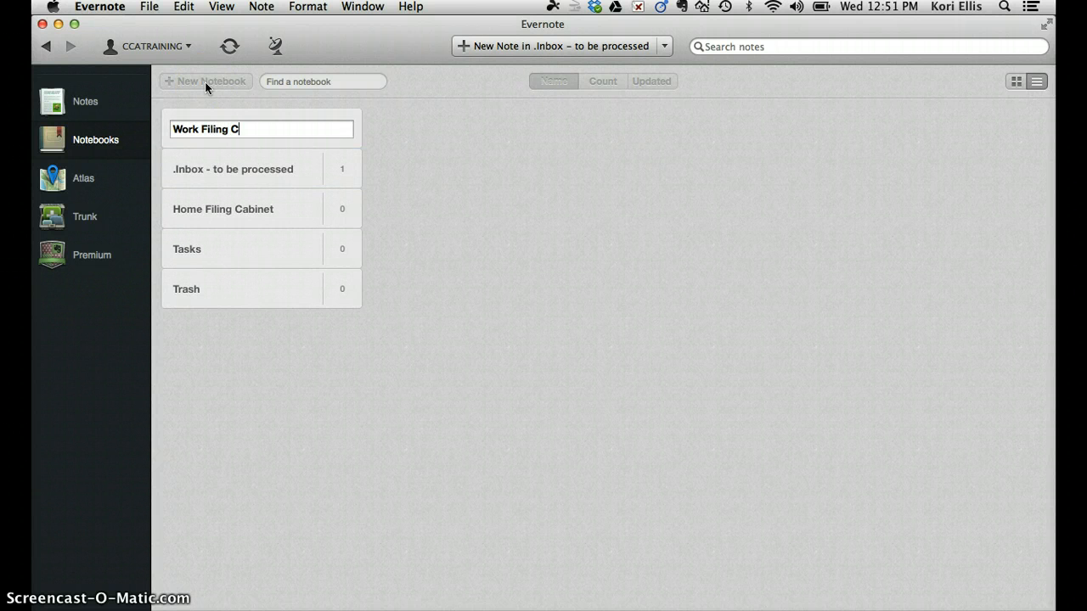
{"action": "type", "text": "t"}
{"action": "left_click", "coordinate": [524, 211]}
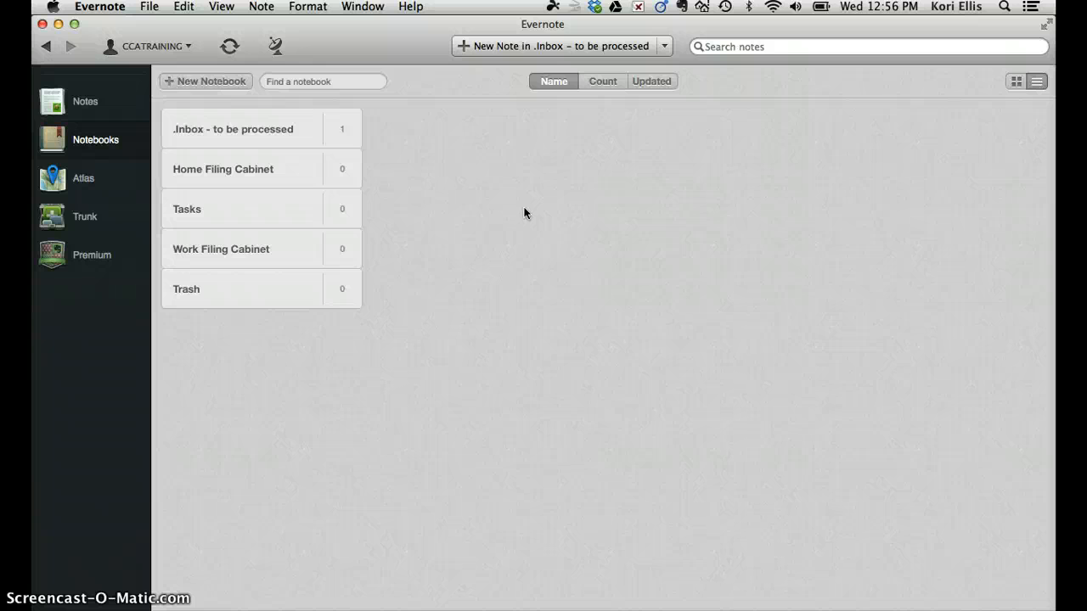
Go to the notes list and restrict it to the Tasks notebook
{"action": "left_click", "coordinate": [727, 47]}
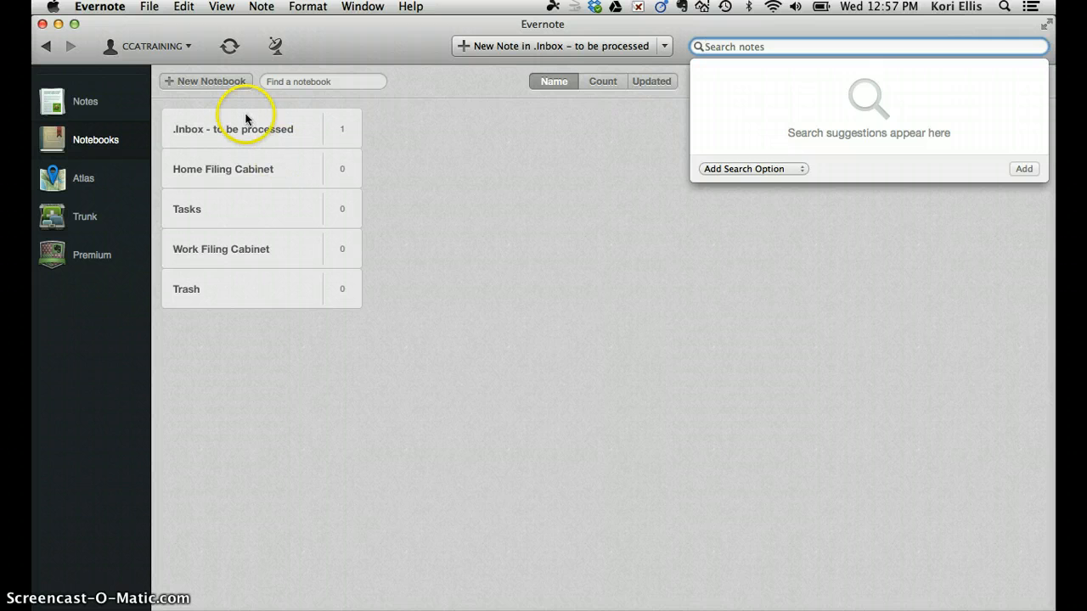
{"action": "left_click", "coordinate": [119, 100]}
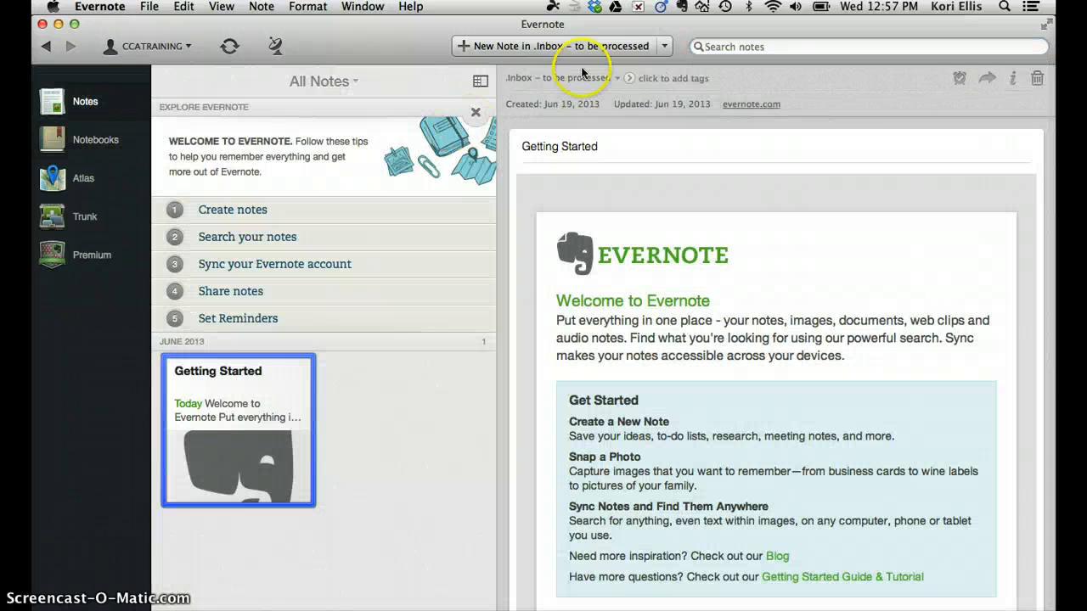
{"action": "left_click", "coordinate": [663, 48]}
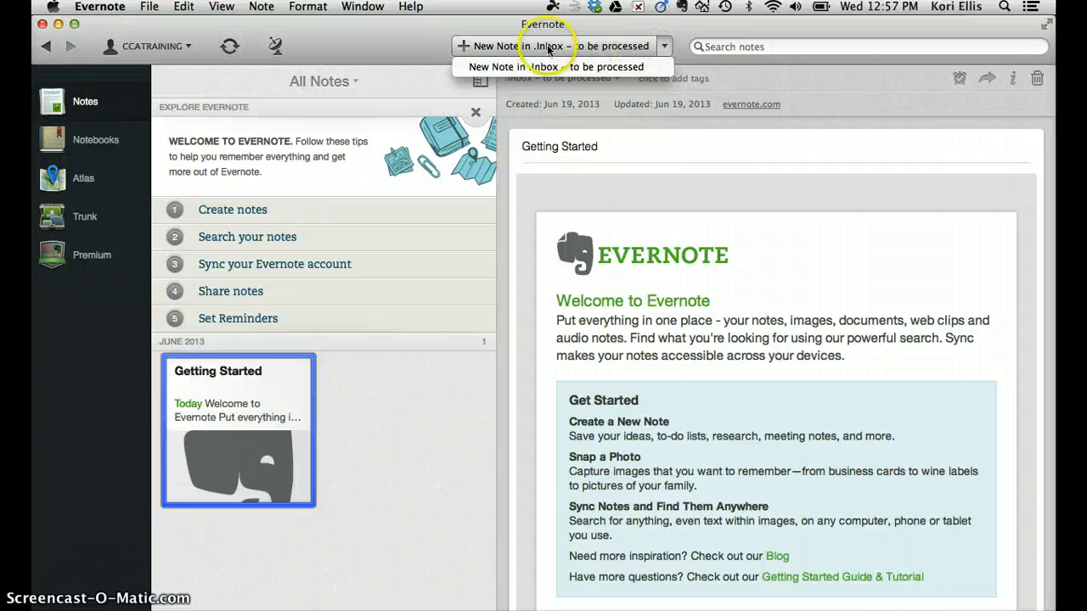
{"action": "left_click", "coordinate": [458, 46]}
{"action": "left_click", "coordinate": [352, 82]}
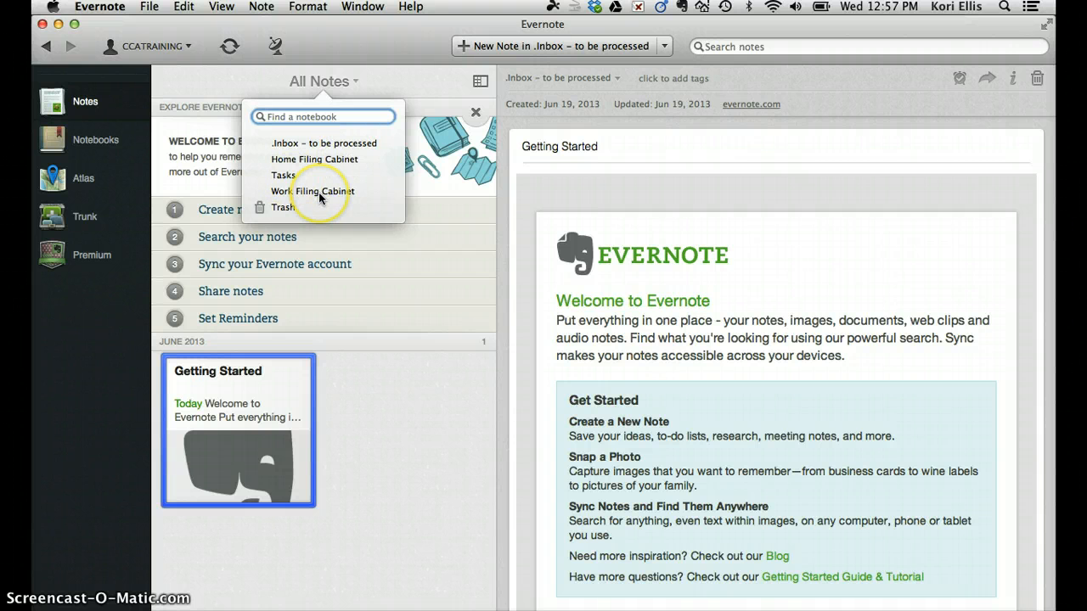
{"action": "left_click", "coordinate": [283, 175]}
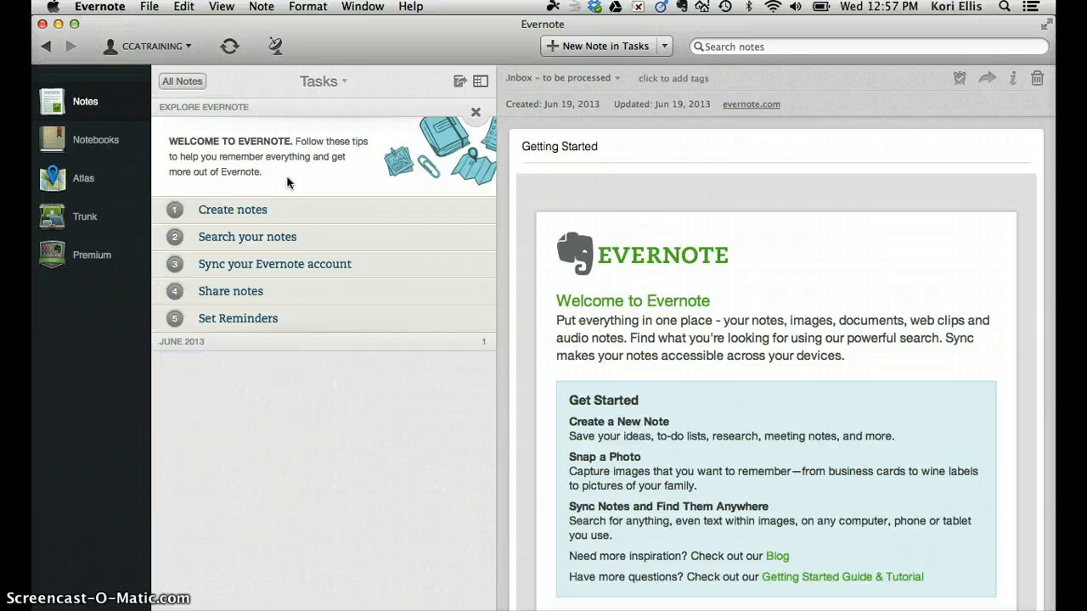
{"action": "left_click", "coordinate": [326, 83]}
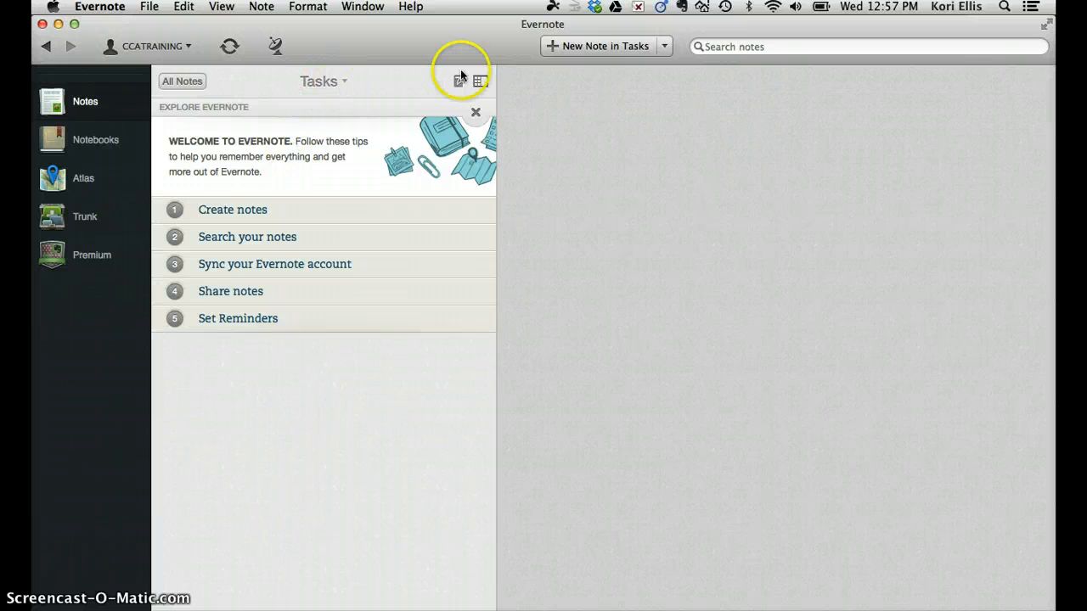
Create a new note in the Tasks notebook titled "Email staff about Mission Possible :)"
{"action": "left_click", "coordinate": [597, 47]}
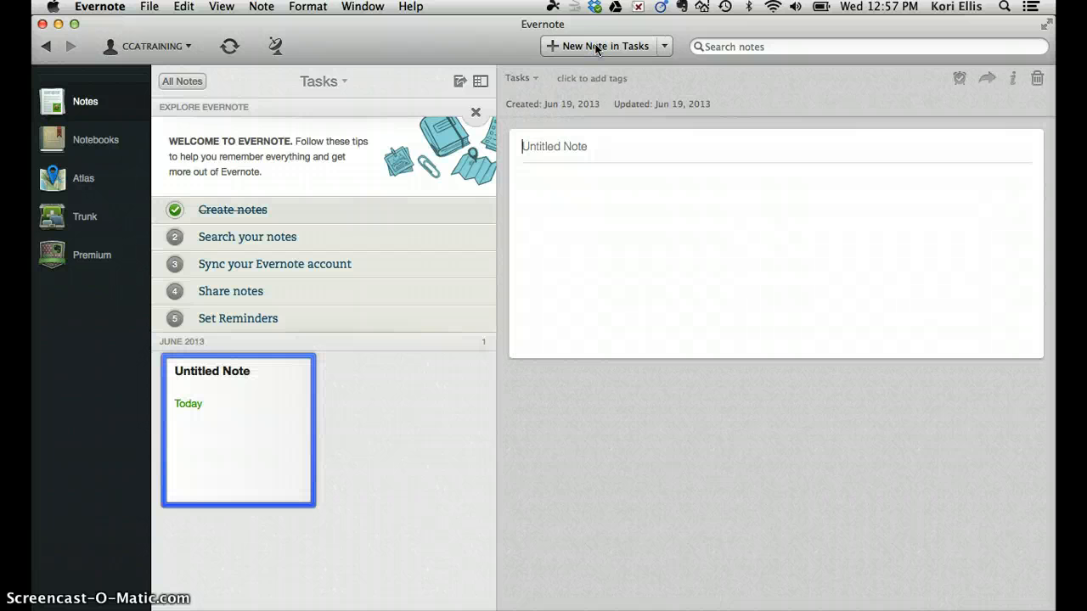
{"action": "type", "text": "Email "}
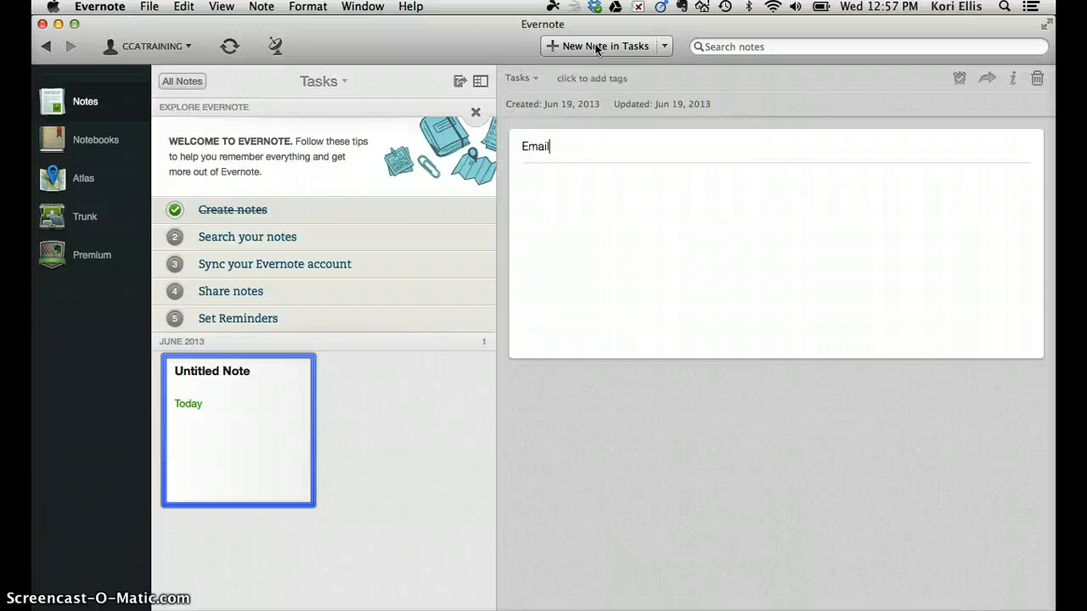
{"action": "type", "text": "staff about Mission Possible :)"}
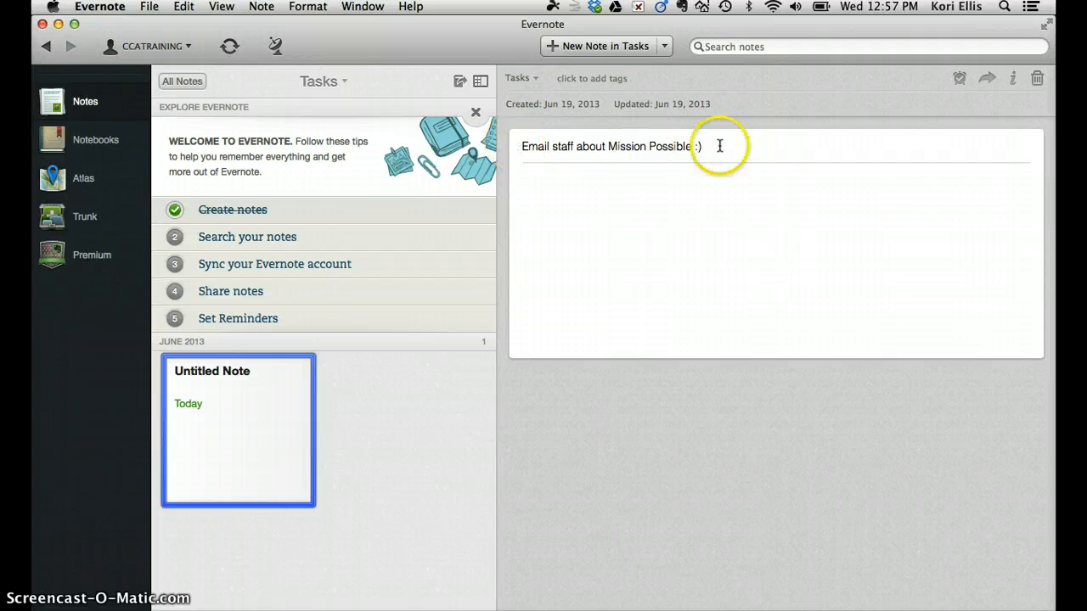
Start a bulleted list in the note body with the placeholder text "jkkljdkl" as its first item
{"action": "left_click", "coordinate": [621, 185]}
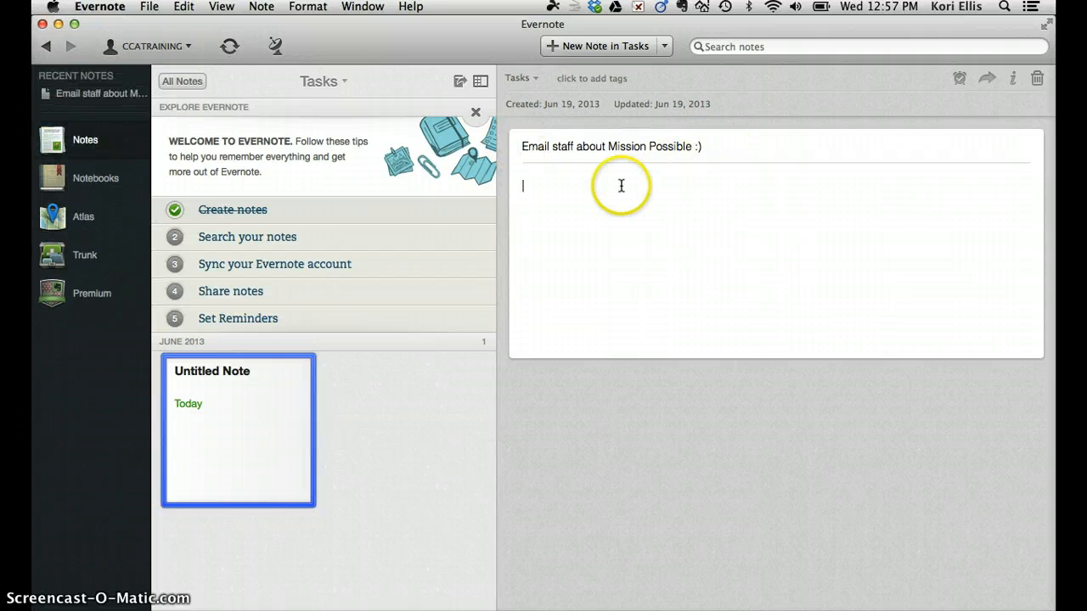
{"action": "left_click", "coordinate": [818, 105]}
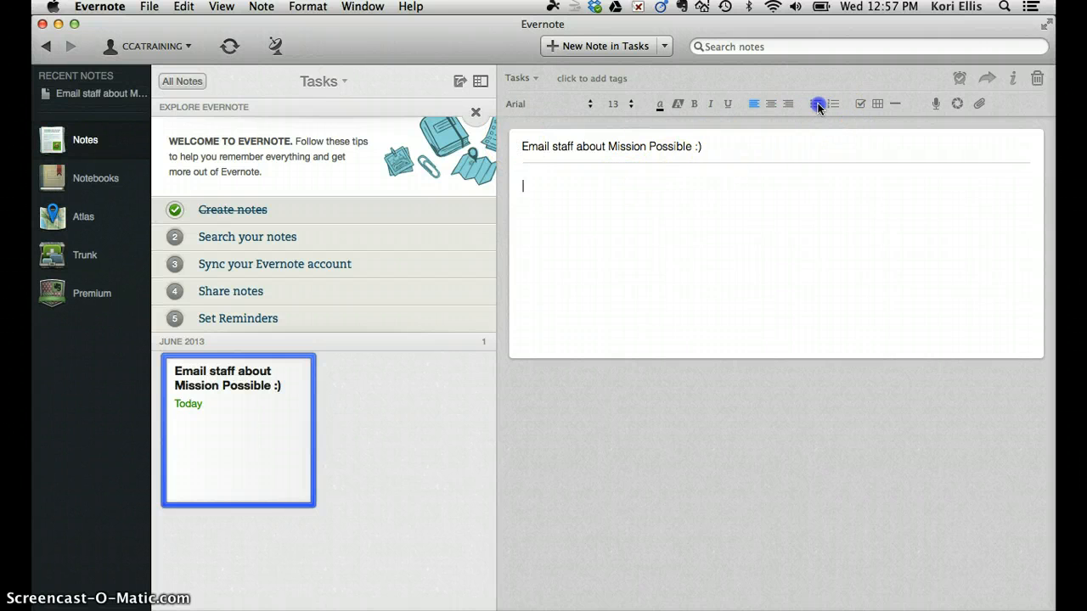
{"action": "type", "text": "jkkljdkl"}
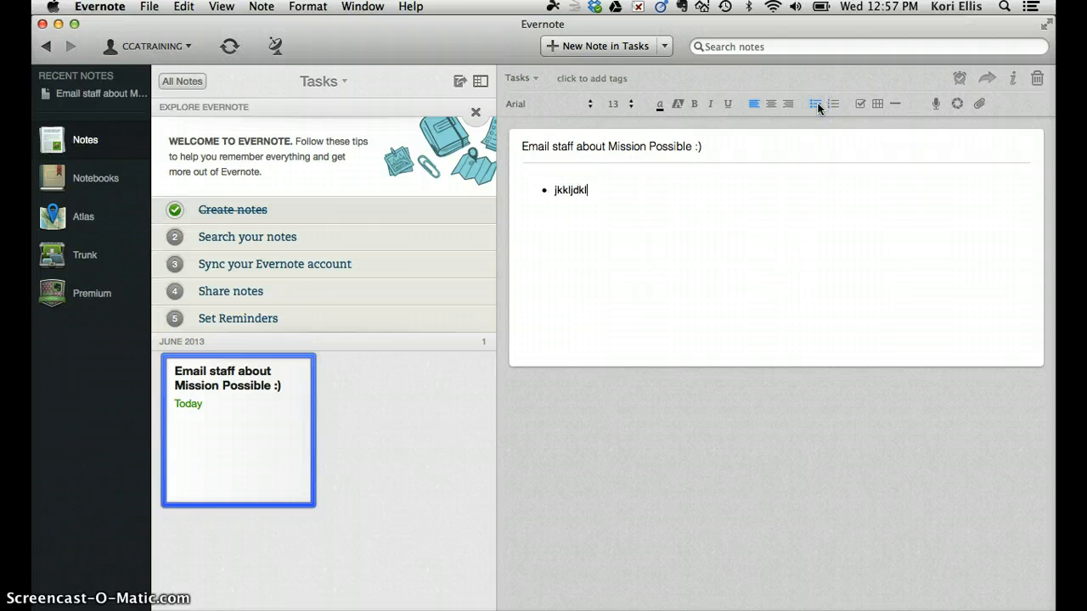
Complete the bulleted list with three placeholder items: "jkkljdkl;fjkdl;ja", "jkl;fdjkl;jakfd;" and "kfl;djkl;sjakf;d"
{"action": "type", "text": ";fjkdl;ja"}
{"action": "key", "text": "Return"}
{"action": "type", "text": "jkl;f"}
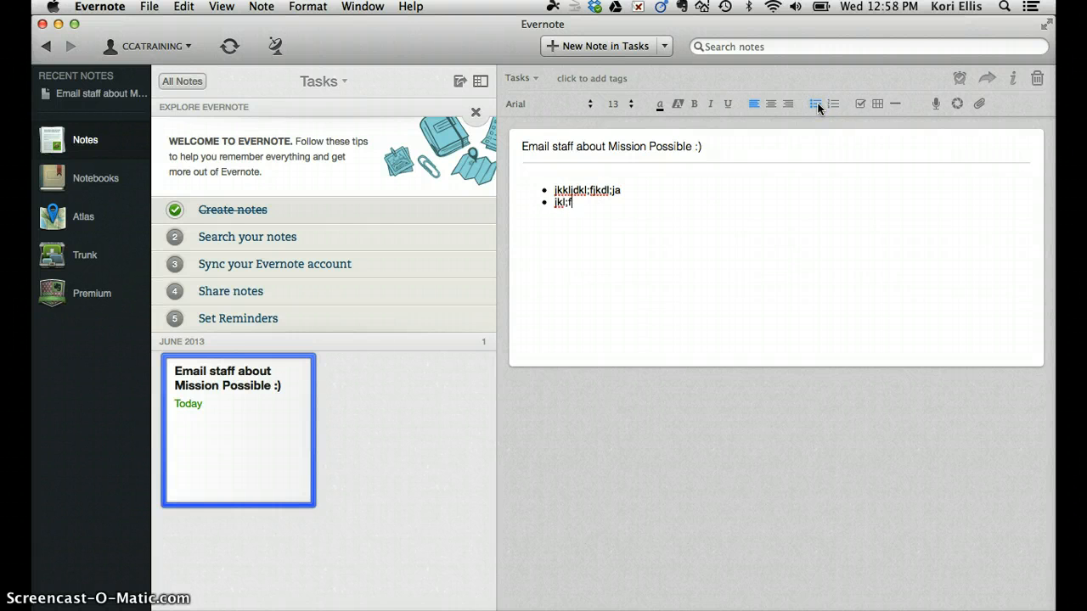
{"action": "type", "text": "djkl;jakfd;"}
{"action": "key", "text": "Return"}
{"action": "type", "text": "kfl;djkl;sjakf;"}
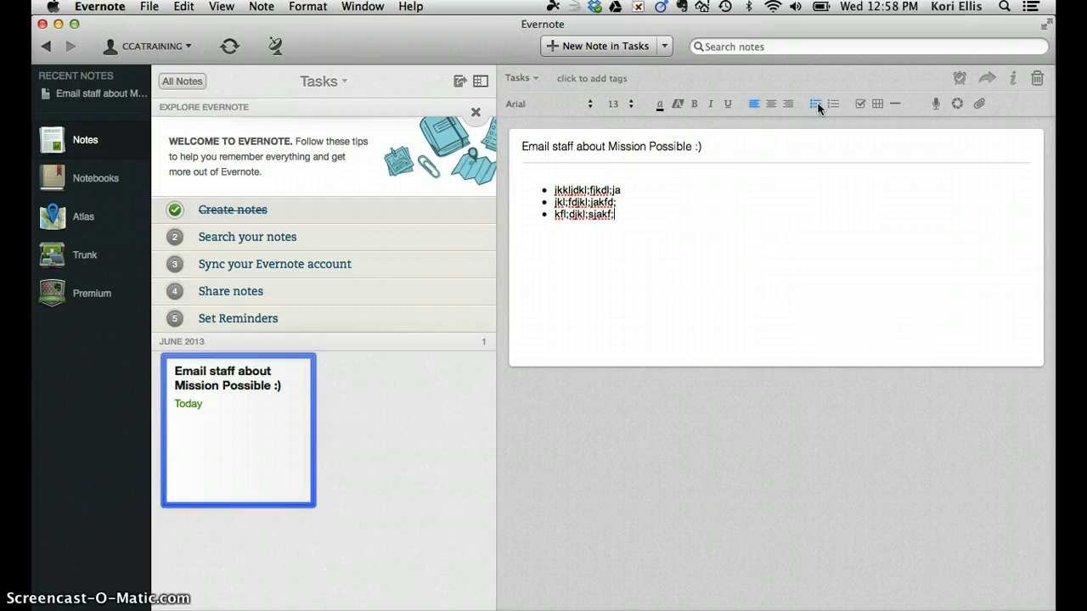
{"action": "type", "text": "d"}
{"action": "left_click", "coordinate": [663, 254]}
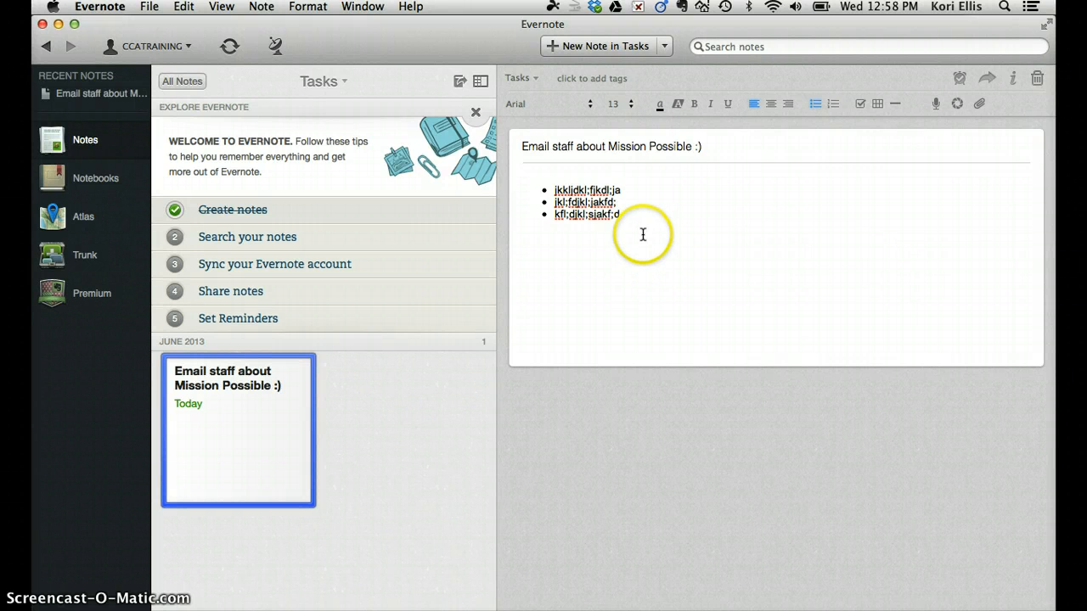
{"action": "left_click", "coordinate": [778, 191]}
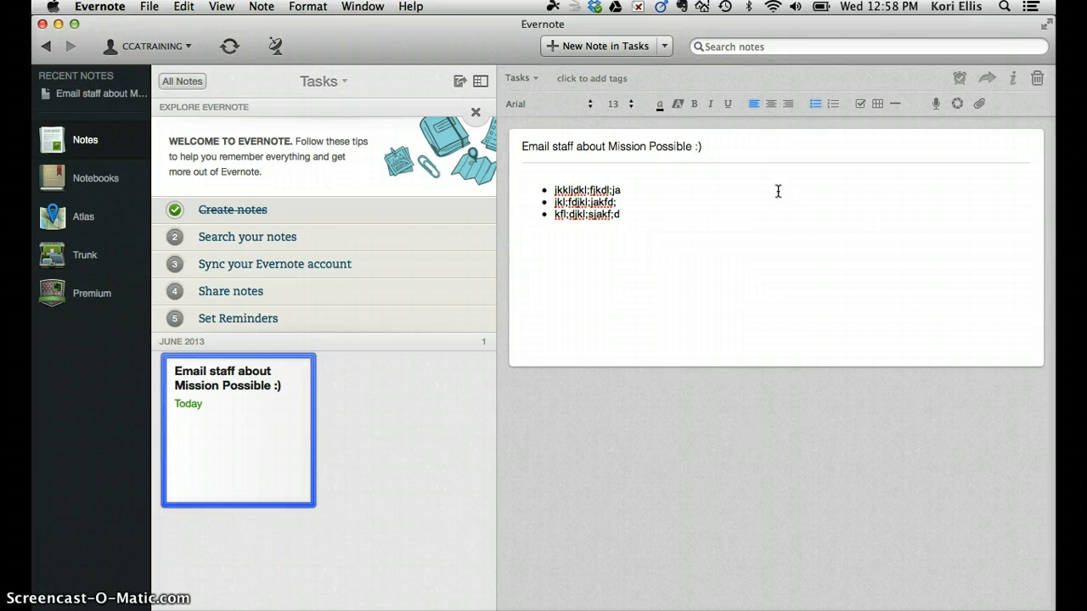
{"action": "left_click", "coordinate": [574, 77]}
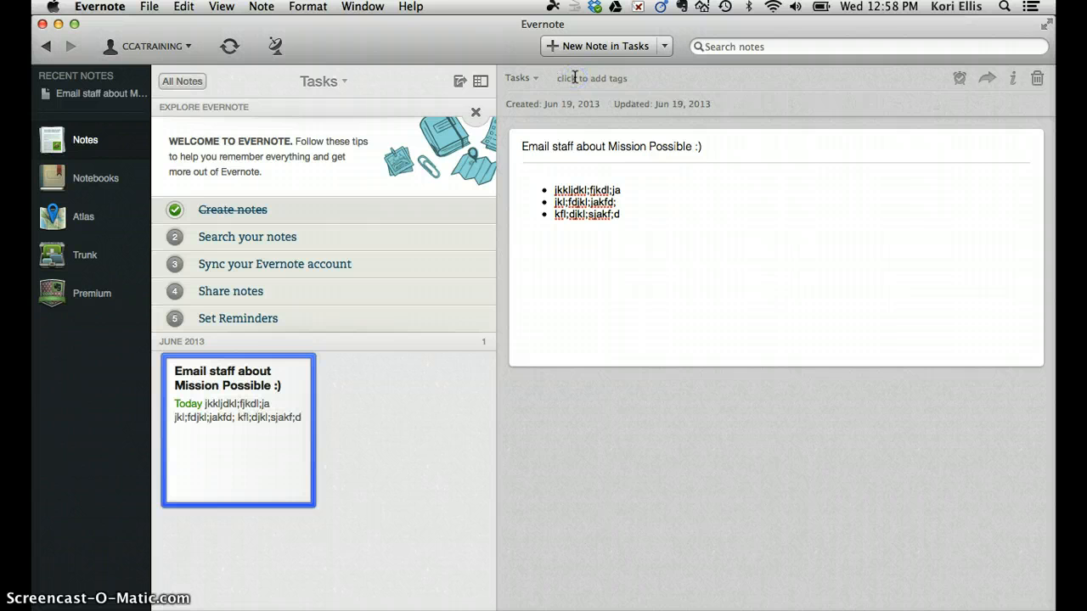
{"action": "type", "text": "@work"}
{"action": "key", "text": "Return"}
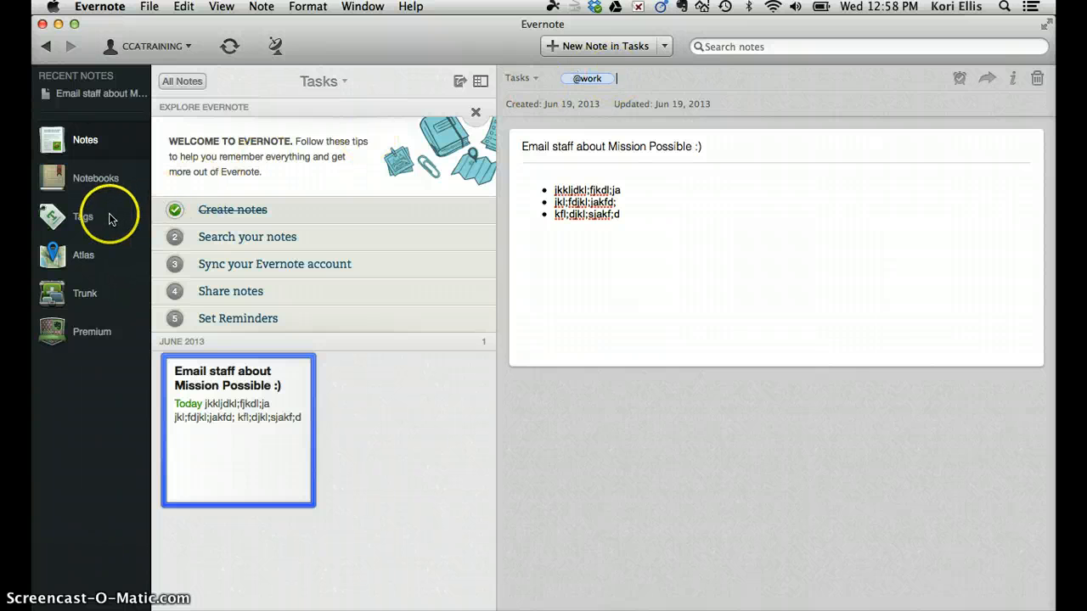
{"action": "left_click", "coordinate": [82, 218]}
{"action": "left_click", "coordinate": [574, 88]}
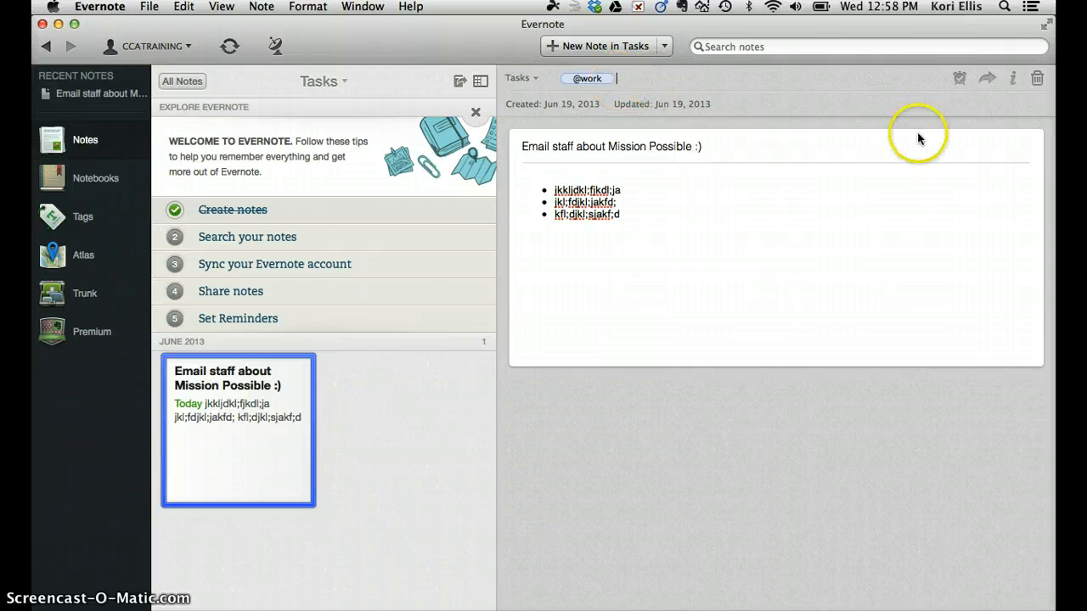
Add a reminder without a date to the email-staff note and decline reminder emails for due notes
{"action": "left_click", "coordinate": [958, 79]}
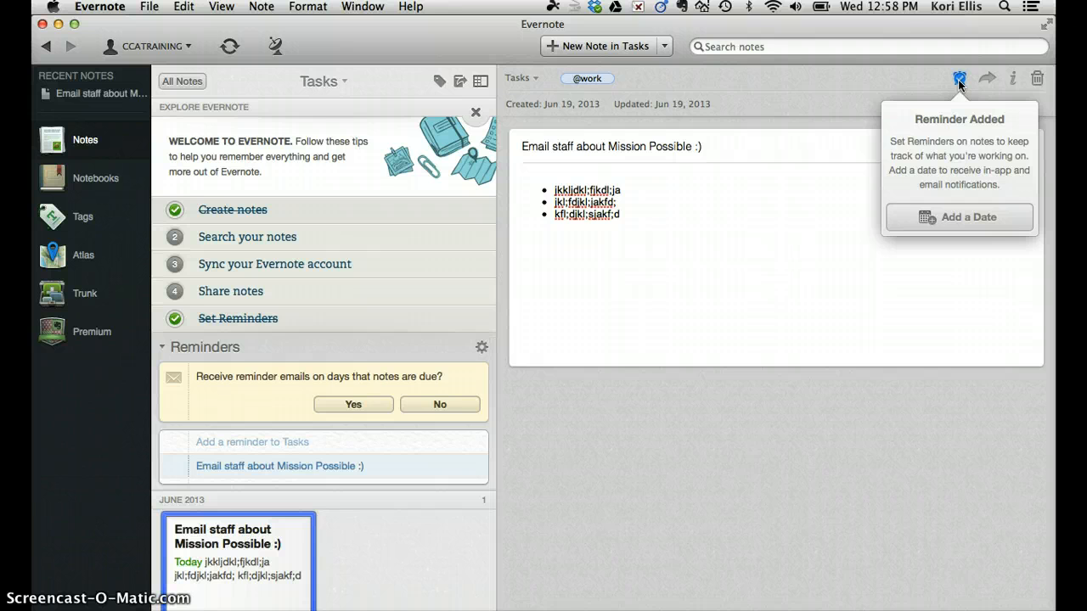
{"action": "left_click", "coordinate": [970, 217]}
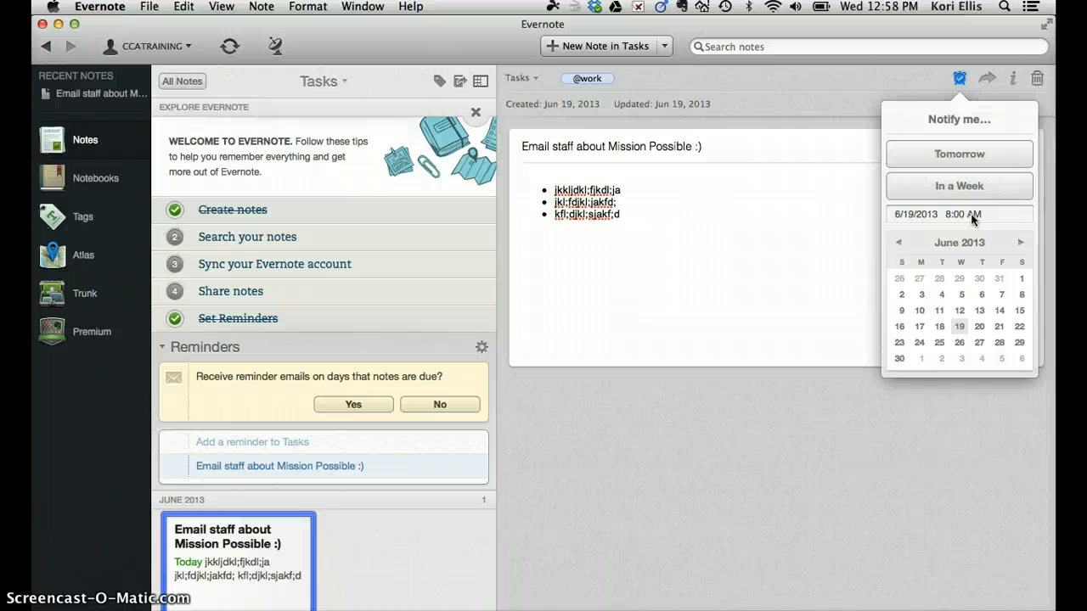
{"action": "left_click", "coordinate": [953, 161]}
{"action": "left_click", "coordinate": [959, 189]}
{"action": "left_click", "coordinate": [949, 122]}
{"action": "left_click", "coordinate": [776, 162]}
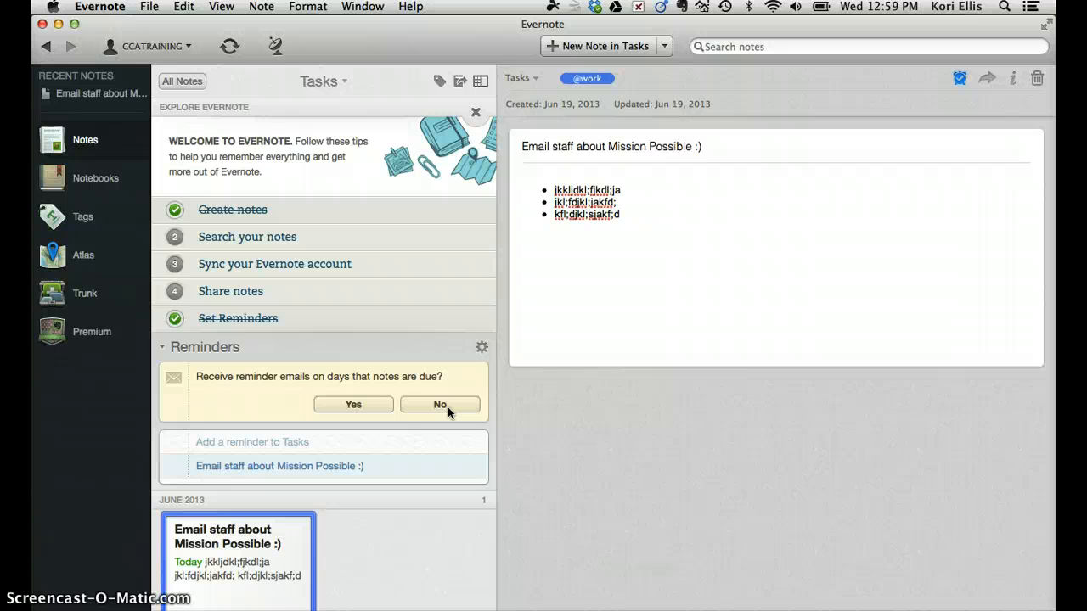
{"action": "left_click", "coordinate": [365, 404]}
{"action": "left_click", "coordinate": [436, 406]}
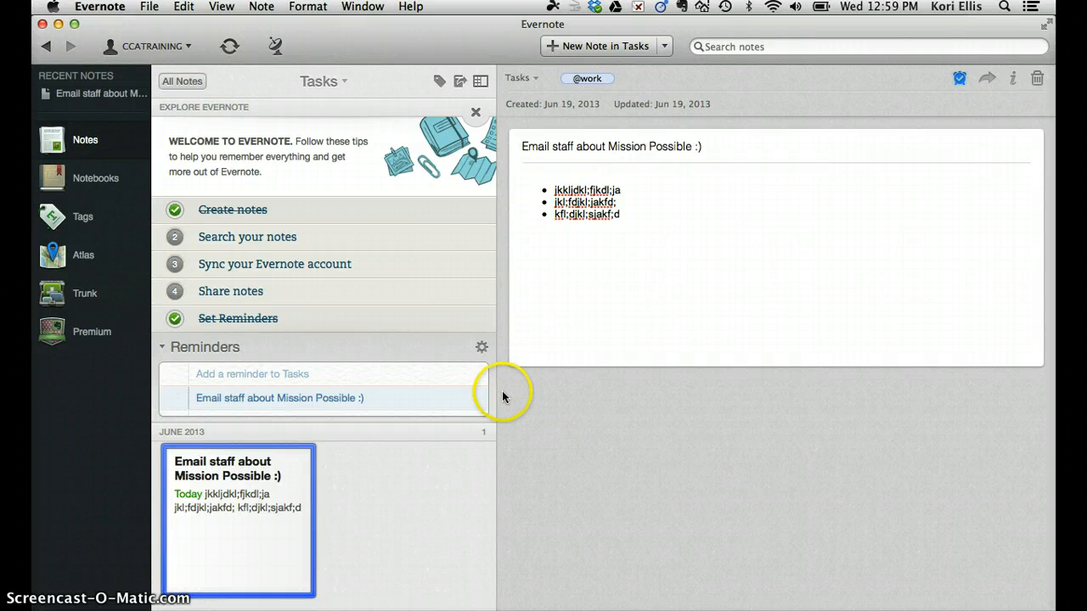
Display the Tasks notes in Expanded Card View and collapse the Reminders section
{"action": "left_click", "coordinate": [480, 82]}
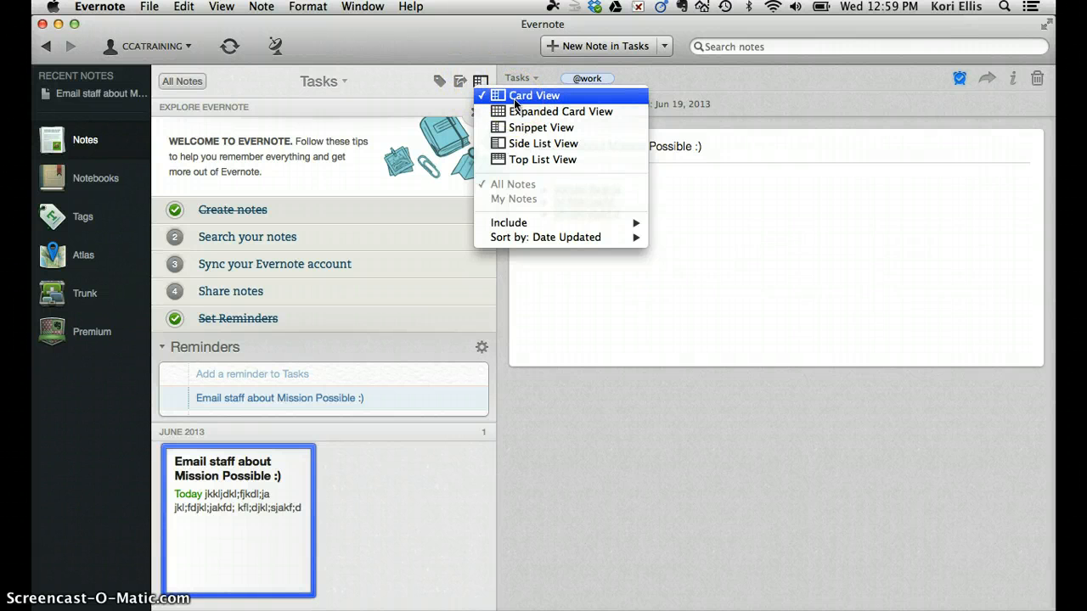
{"action": "left_click", "coordinate": [502, 111]}
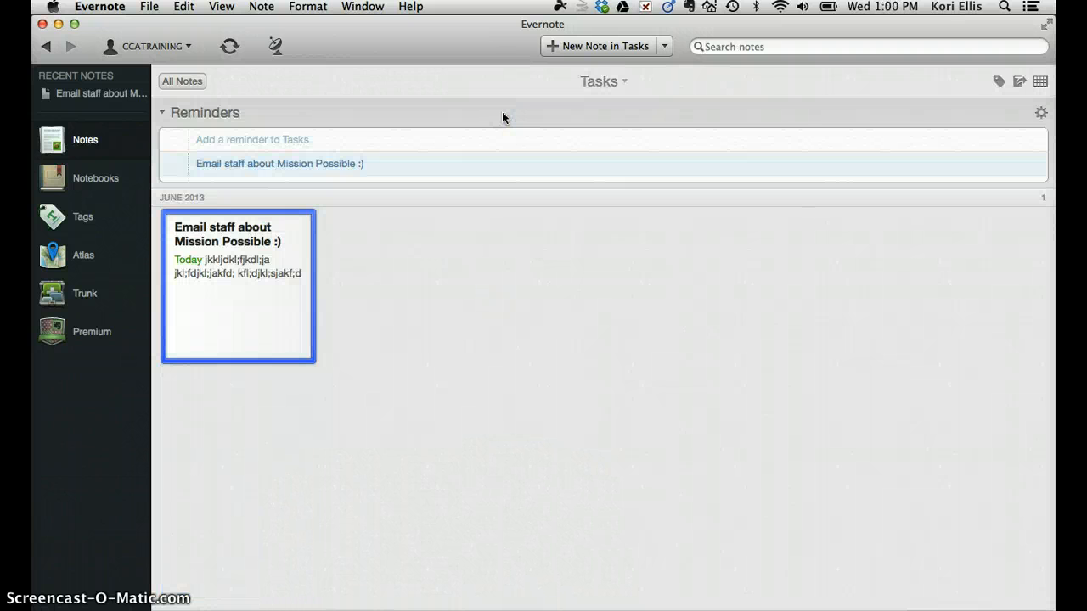
{"action": "left_click", "coordinate": [163, 114]}
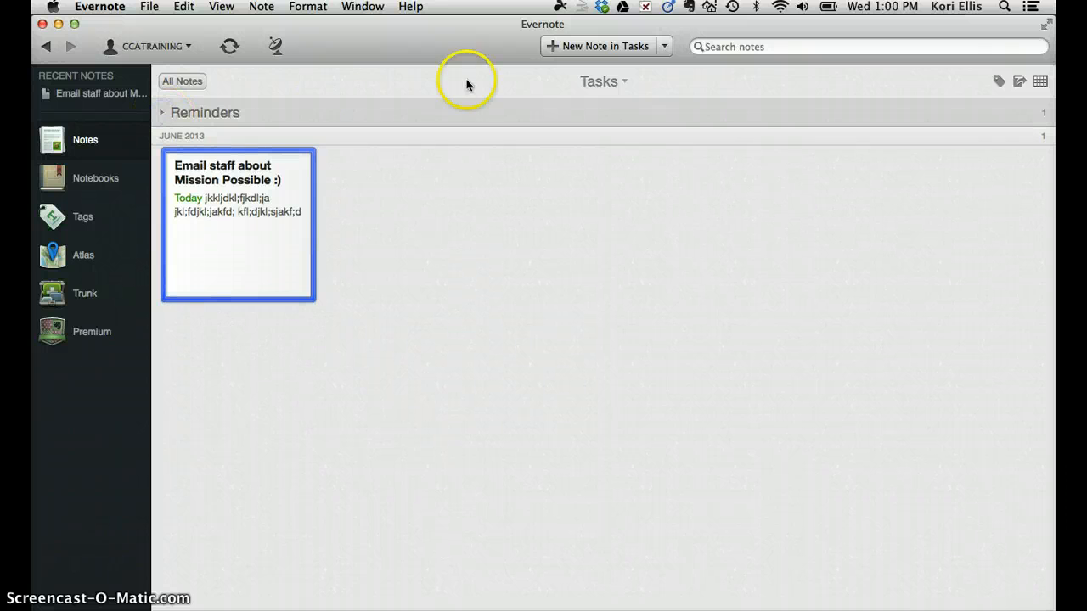
Look at the Tasks notes in Snippet View and in Side List View
{"action": "left_click", "coordinate": [1037, 84]}
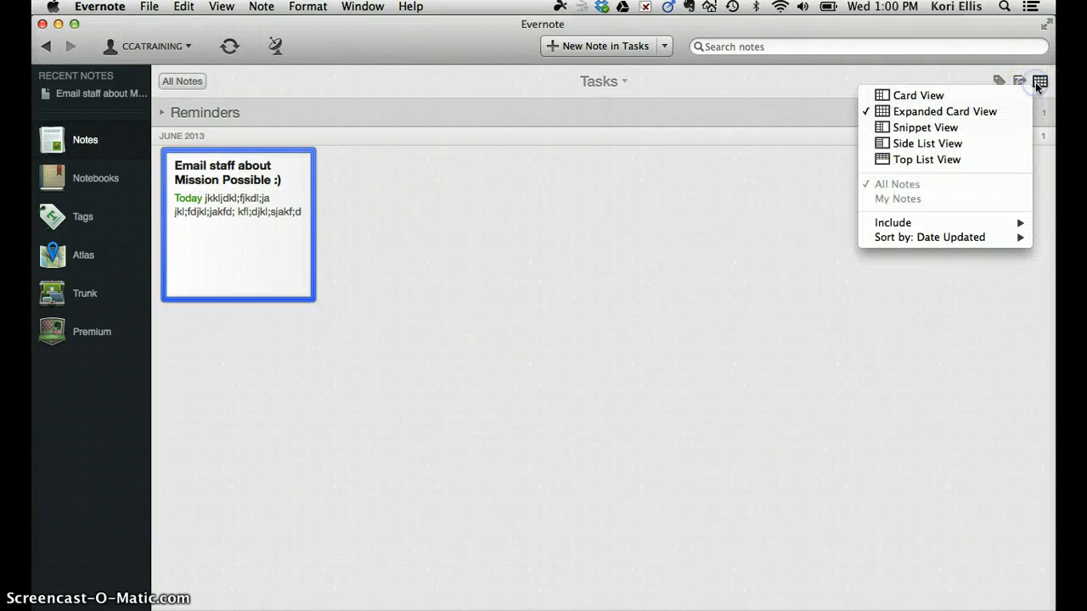
{"action": "left_click", "coordinate": [934, 129]}
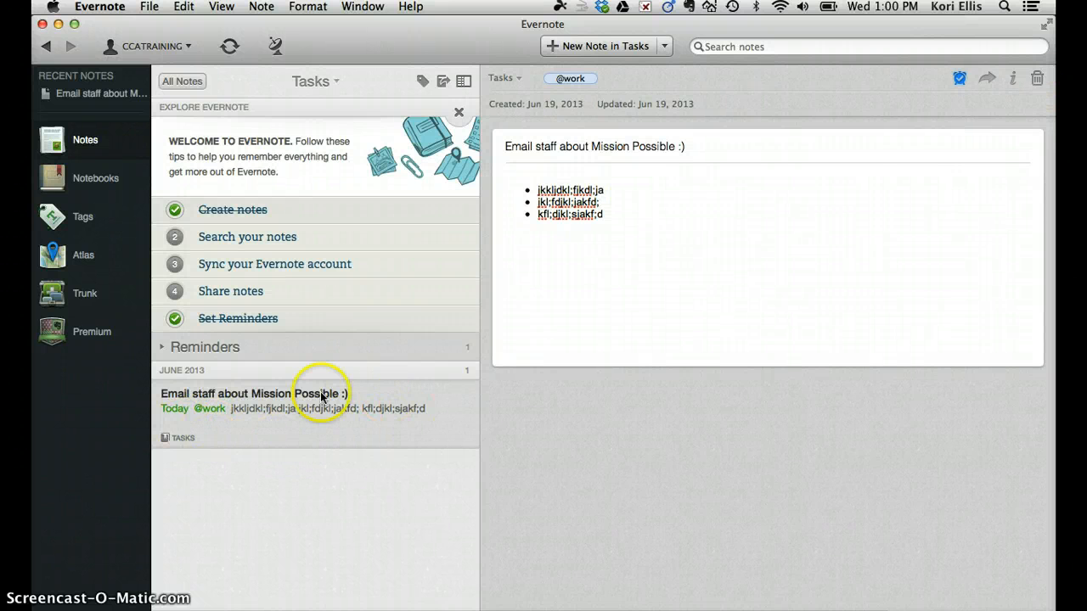
{"action": "left_click", "coordinate": [301, 433]}
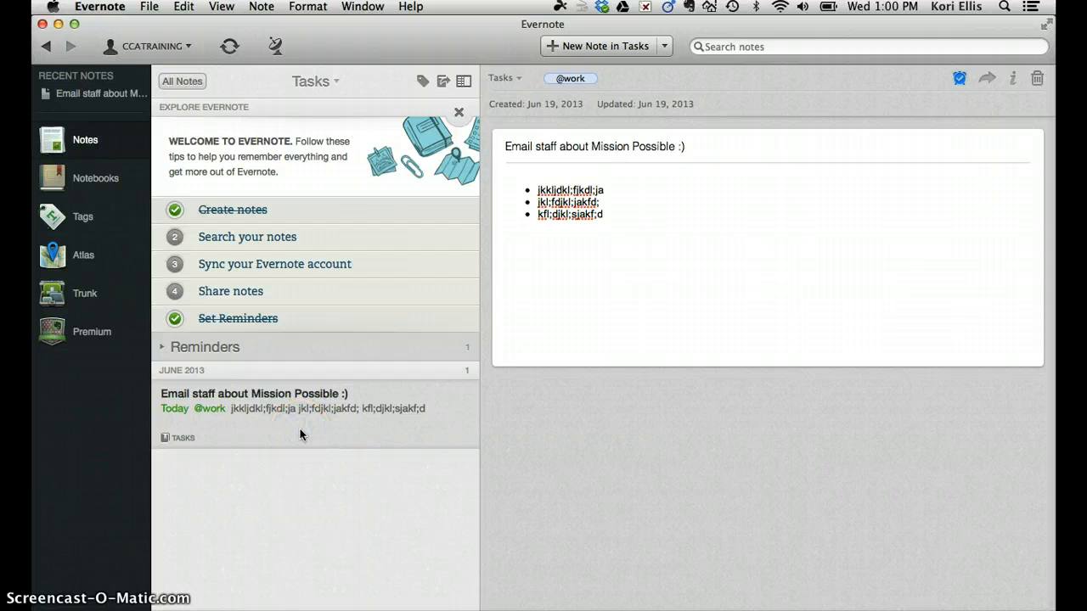
{"action": "left_click", "coordinate": [463, 81]}
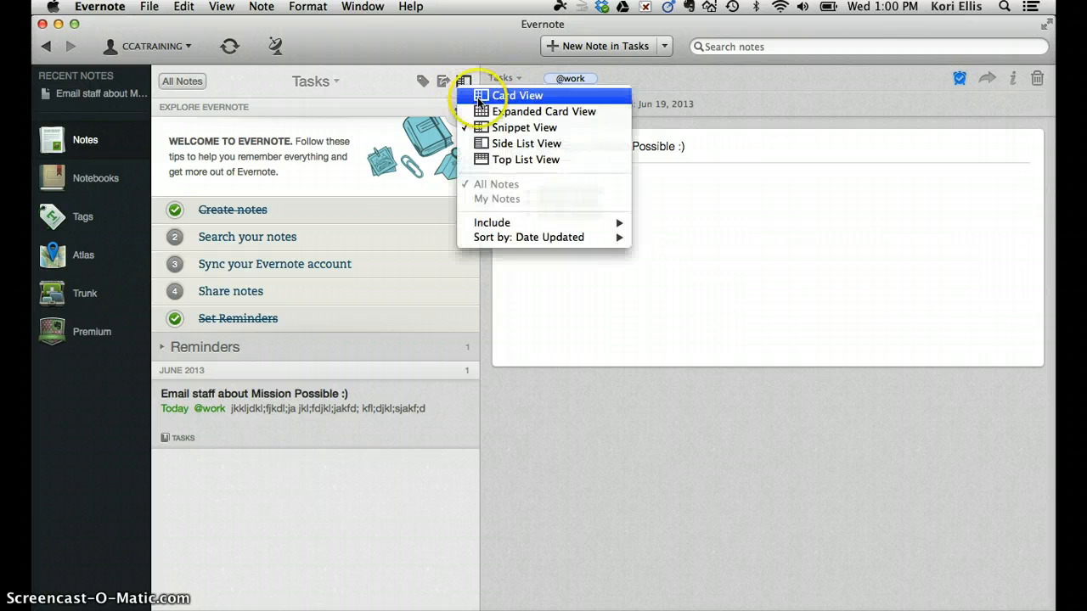
{"action": "left_click", "coordinate": [506, 144]}
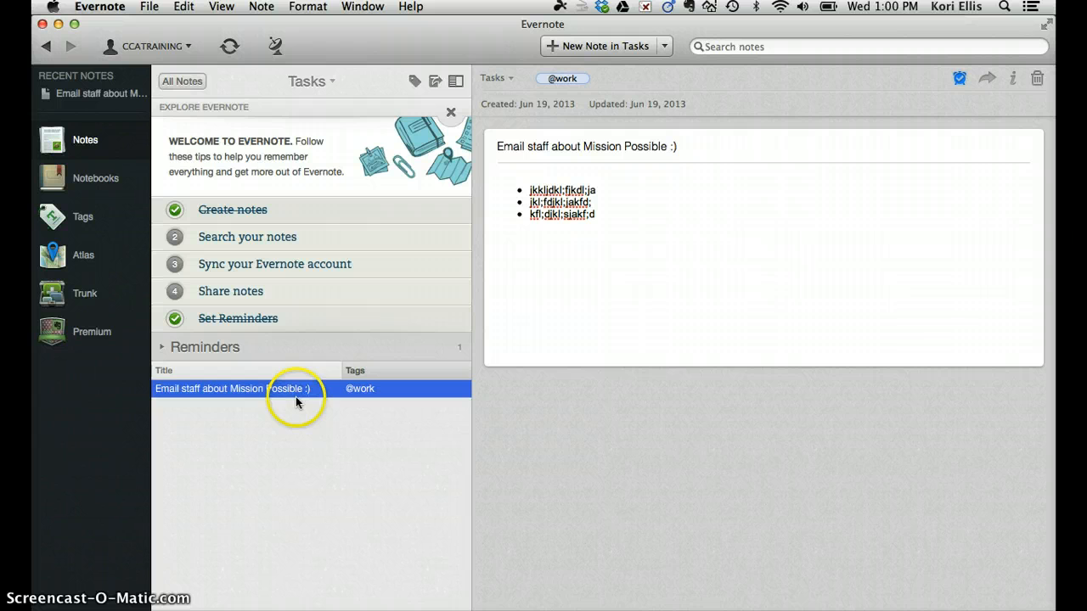
Create a new note in the Tasks notebook titled "Wash the car"
{"action": "left_click", "coordinate": [611, 48]}
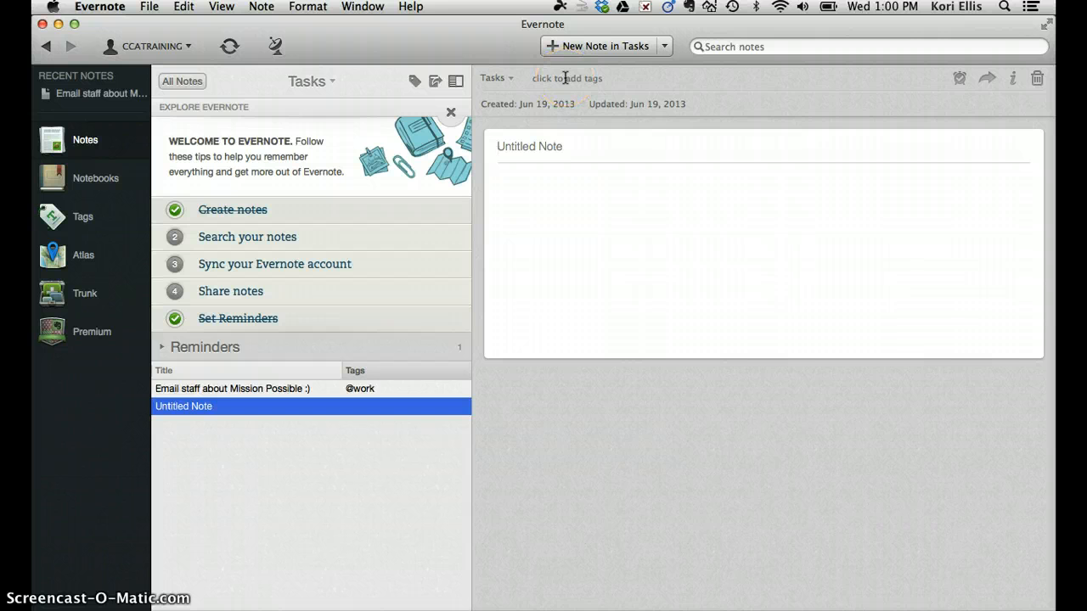
{"action": "type", "text": "C"}
{"action": "key", "text": "BackSpace"}
{"action": "type", "text": "Wash the car"}
{"action": "left_click", "coordinate": [540, 78]}
{"action": "type", "text": "@w"}
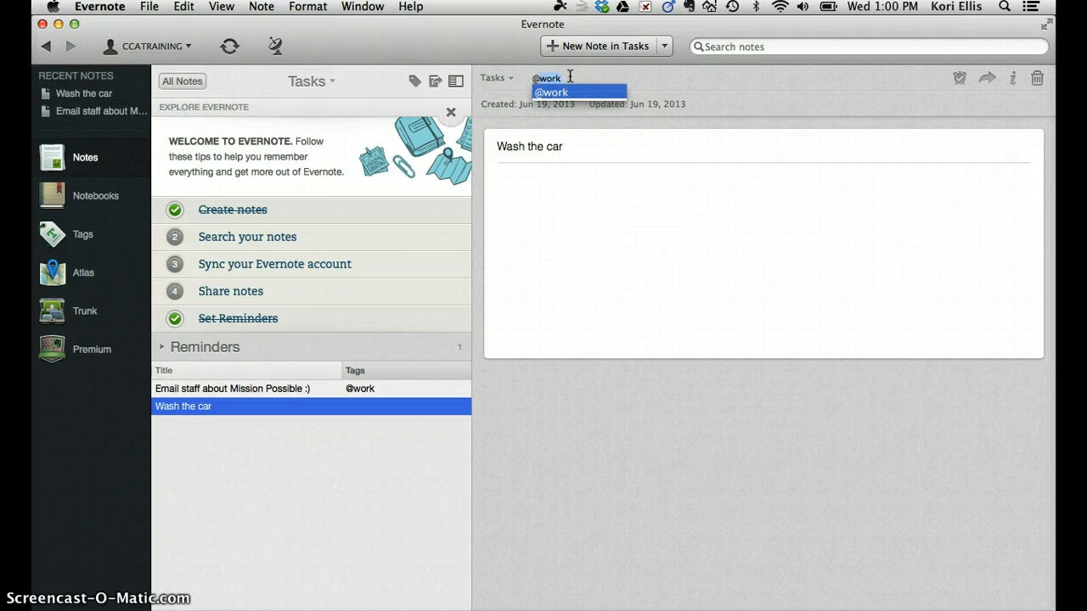
{"action": "key", "text": "BackSpace"}
{"action": "key", "text": "BackSpace"}
{"action": "type", "text": "home"}
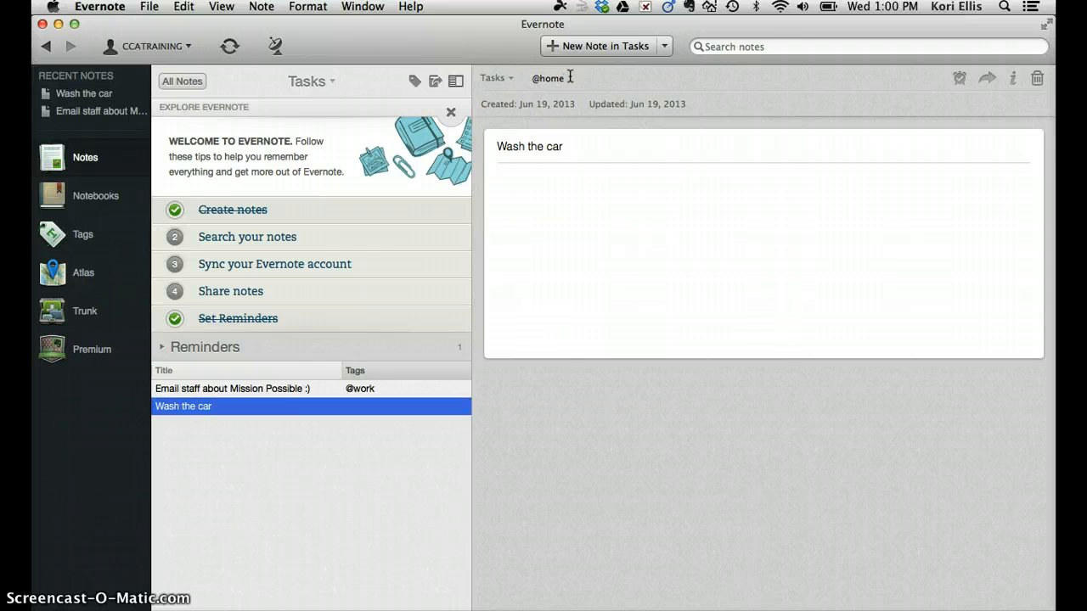
{"action": "key", "text": "Return"}
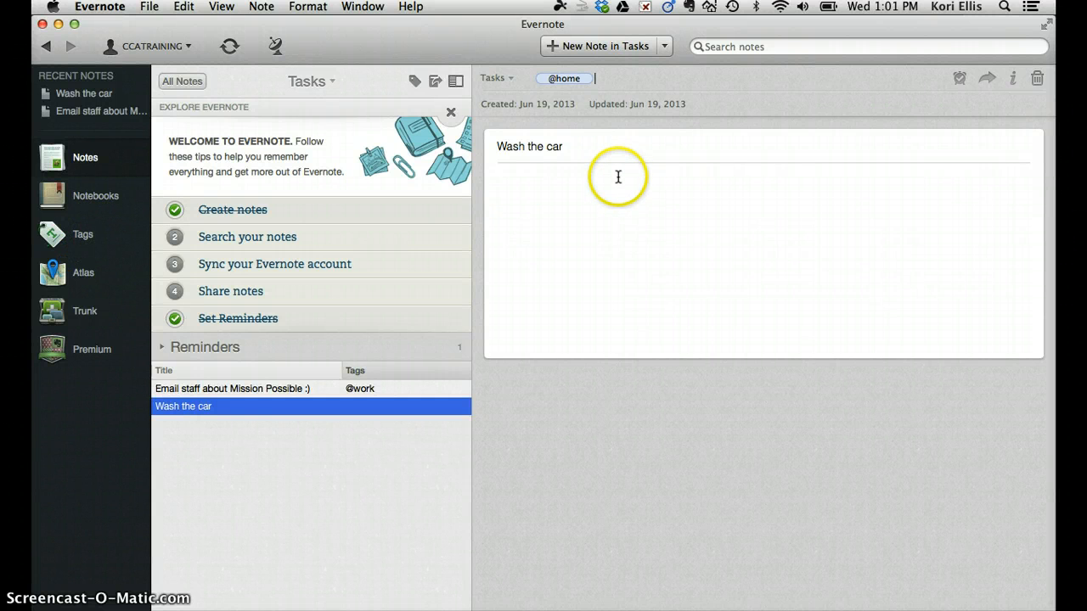
Add a reminder dated tomorrow to the "Wash the car" note
{"action": "left_click", "coordinate": [960, 78]}
{"action": "left_click", "coordinate": [952, 154]}
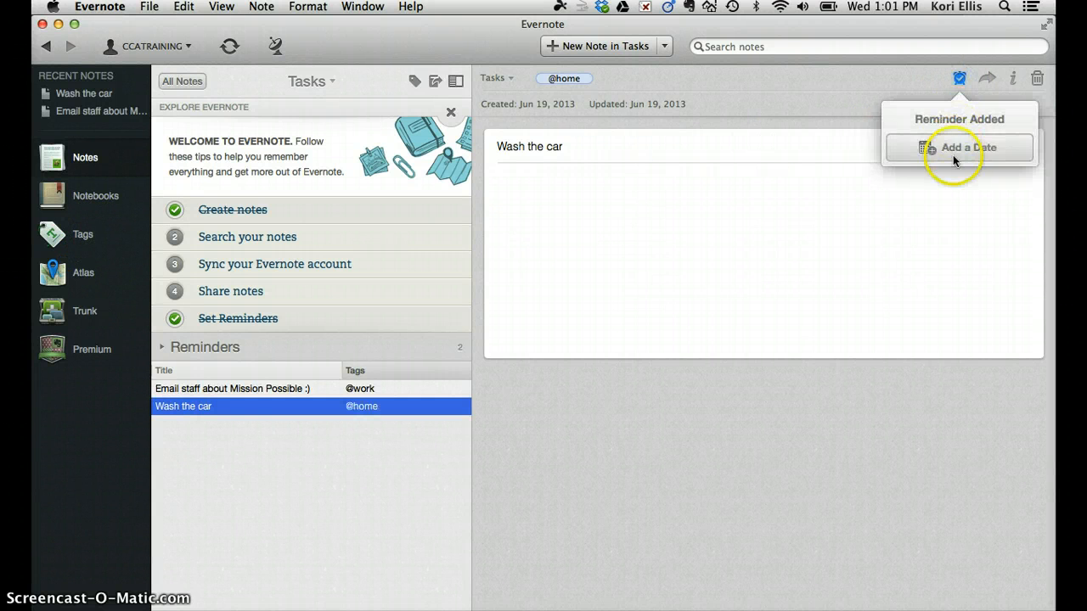
{"action": "left_click", "coordinate": [953, 157]}
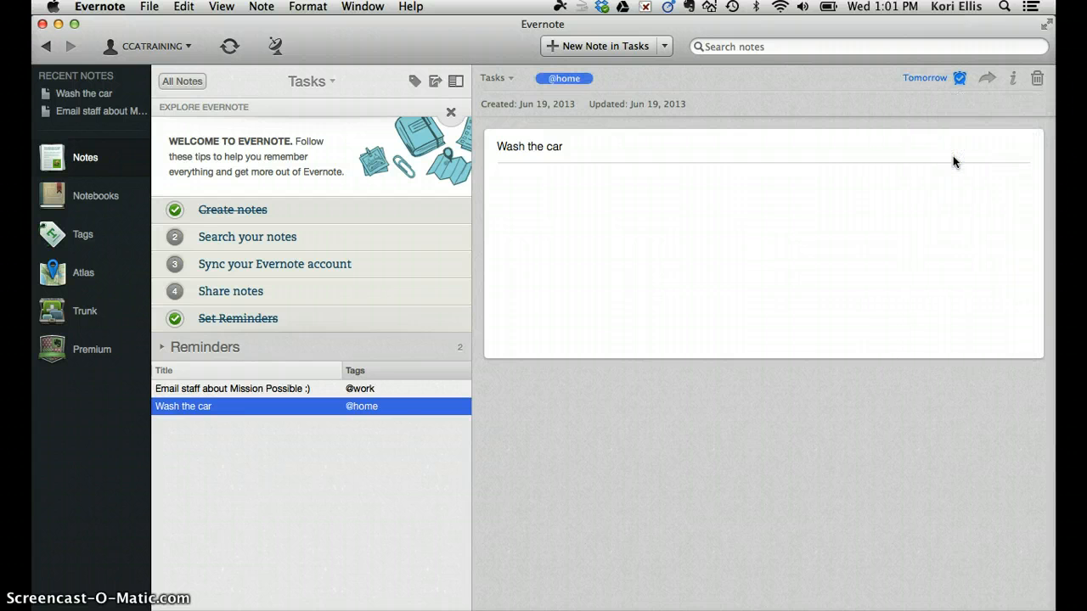
{"action": "left_click", "coordinate": [356, 370]}
{"action": "left_click", "coordinate": [355, 370]}
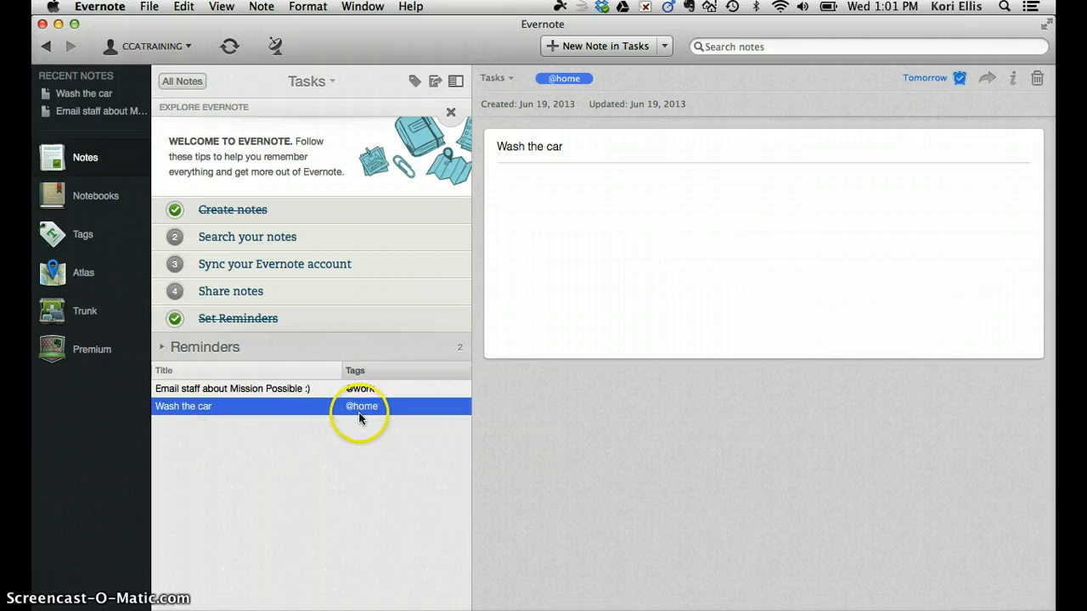
{"action": "left_click", "coordinate": [355, 371]}
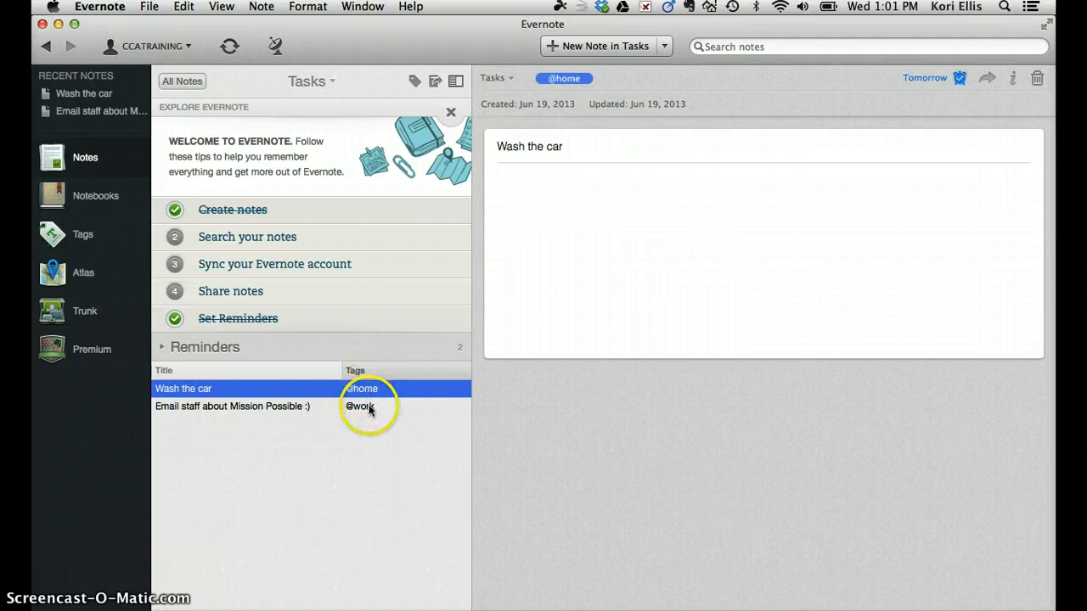
{"action": "left_click", "coordinate": [357, 371]}
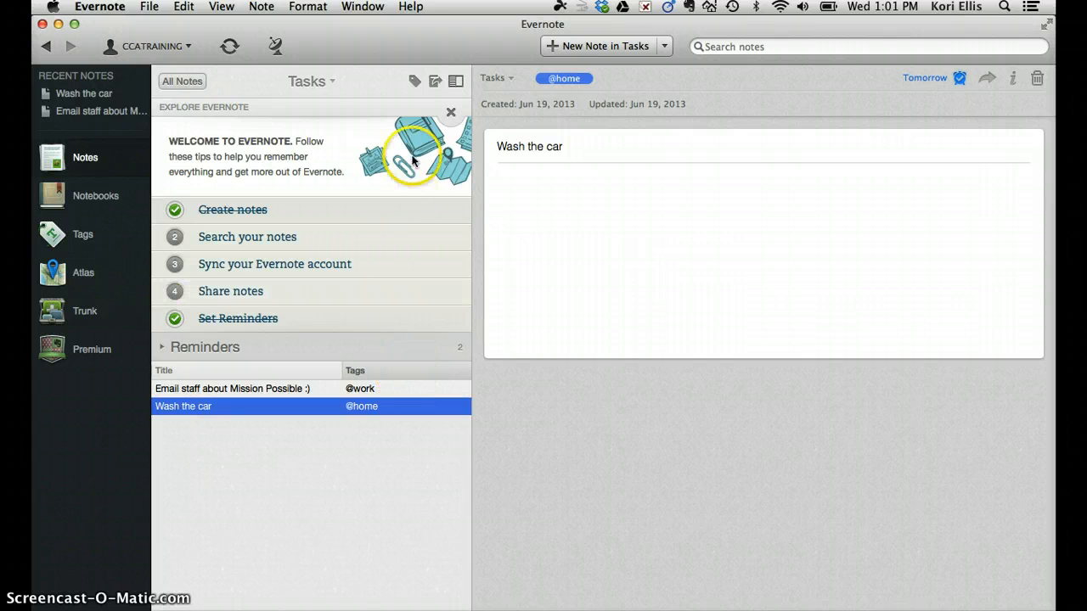
Display the Tasks notes in Top List View and sort them by creation date, newest first
{"action": "left_click", "coordinate": [331, 82]}
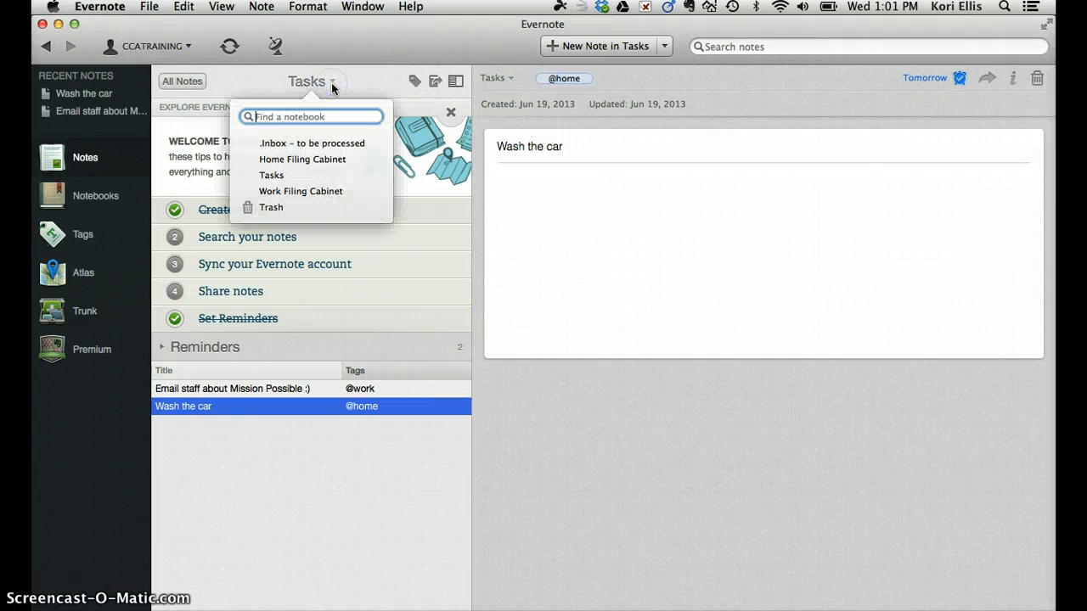
{"action": "left_click", "coordinate": [456, 81]}
{"action": "left_click", "coordinate": [455, 82]}
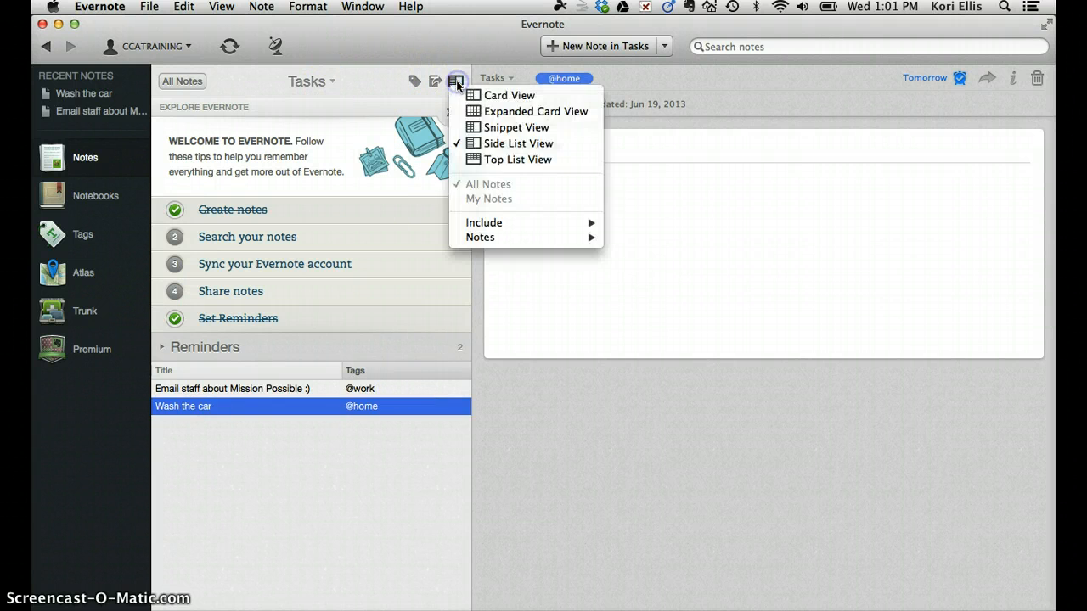
{"action": "left_click", "coordinate": [490, 158]}
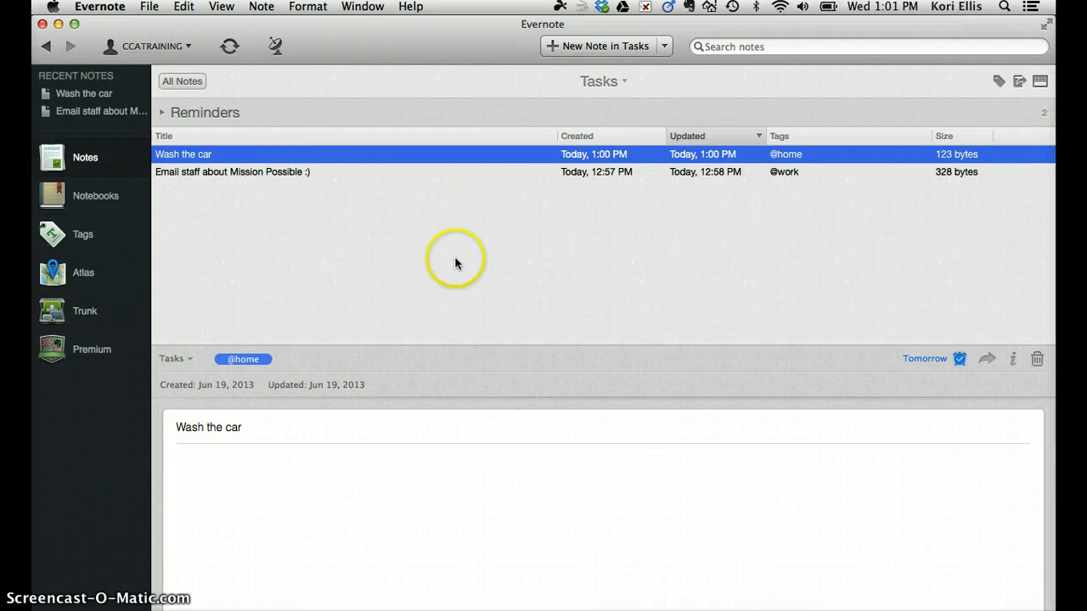
{"action": "left_click", "coordinate": [600, 134]}
{"action": "left_click", "coordinate": [606, 135]}
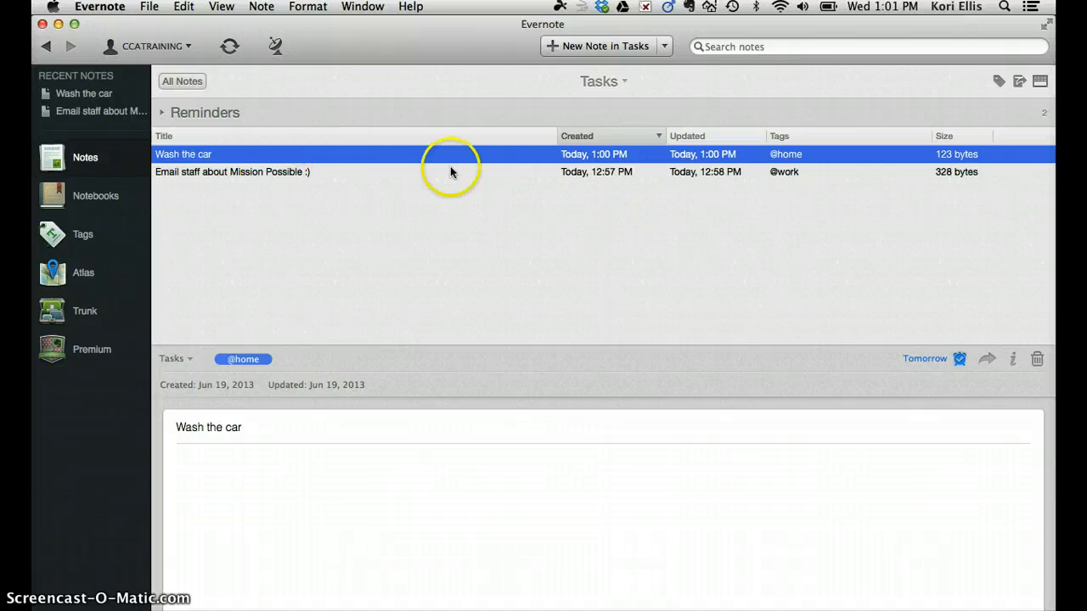
Switch the Tasks notes back to Card View
{"action": "left_click", "coordinate": [1041, 81]}
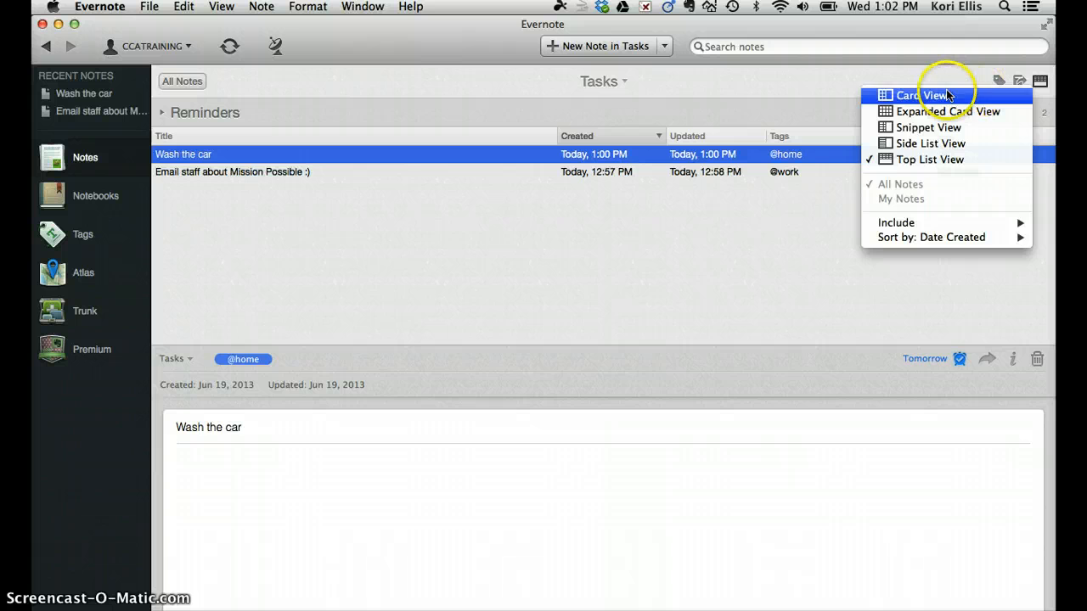
{"action": "left_click", "coordinate": [942, 95]}
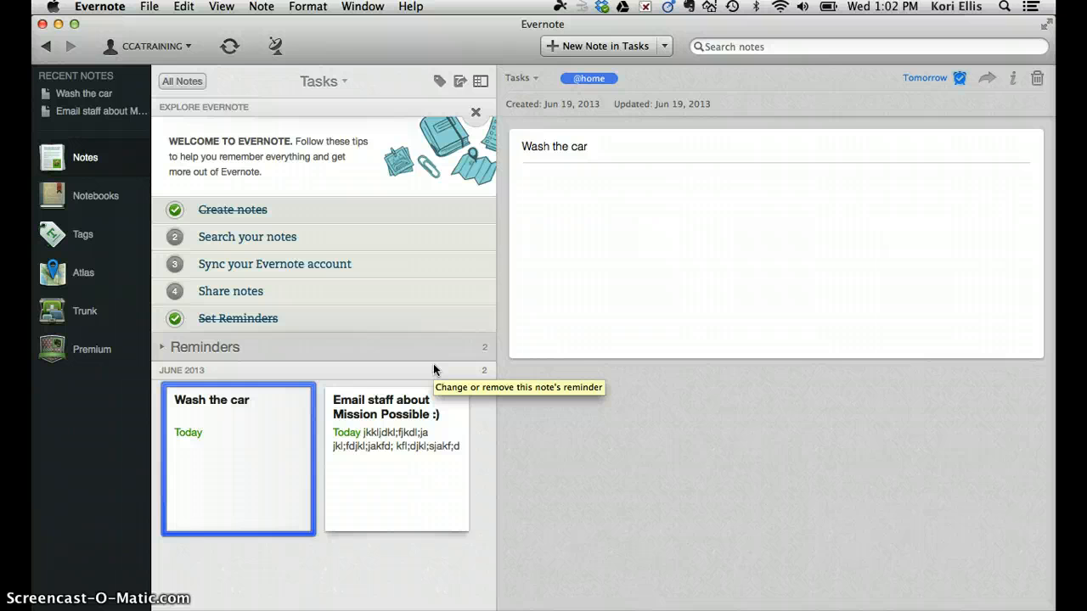
{"action": "left_click", "coordinate": [465, 365]}
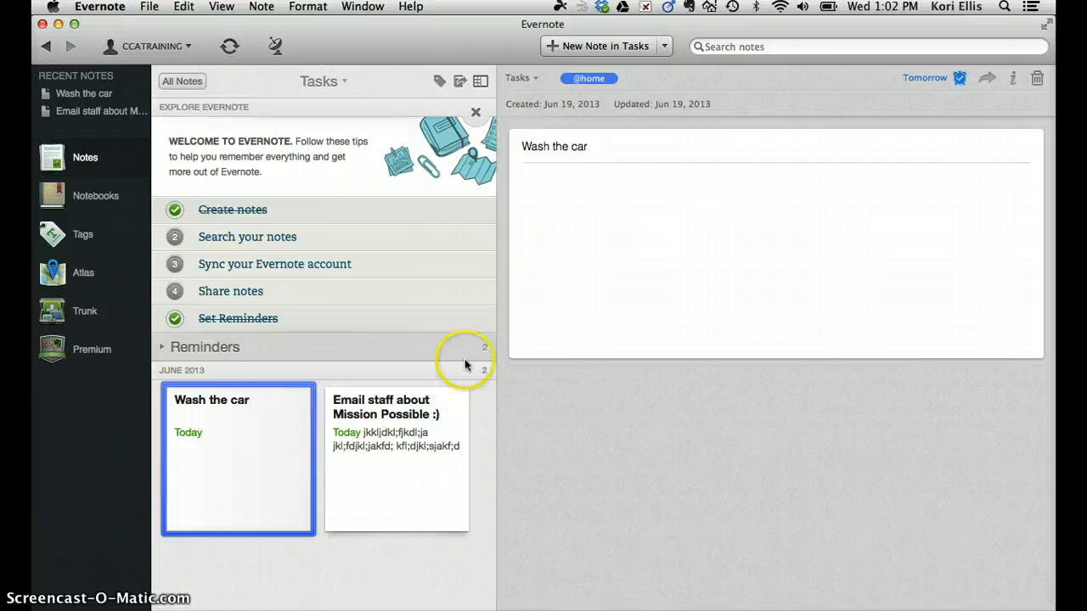
Create a note titled "Meeting 6/18/13" in the Work Filing Cabinet notebook
{"action": "left_click", "coordinate": [107, 196]}
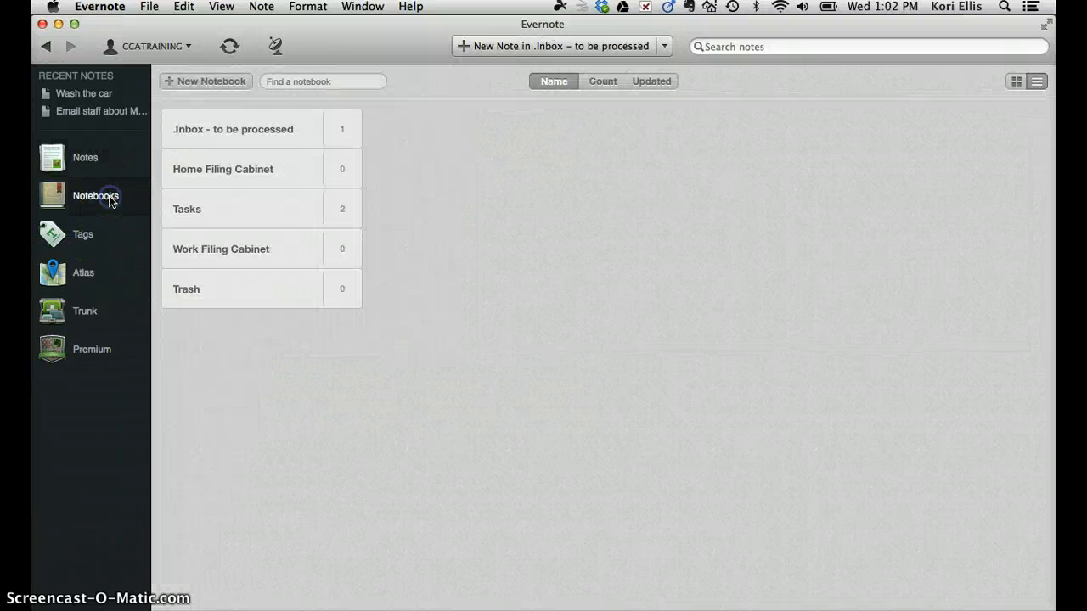
{"action": "left_click", "coordinate": [211, 246]}
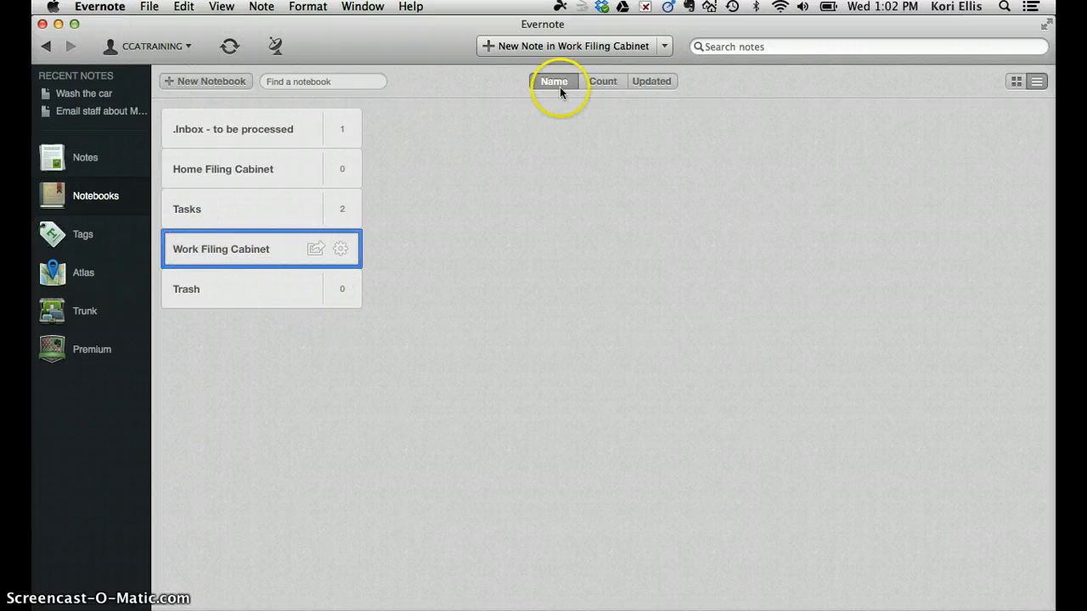
{"action": "left_click", "coordinate": [526, 49]}
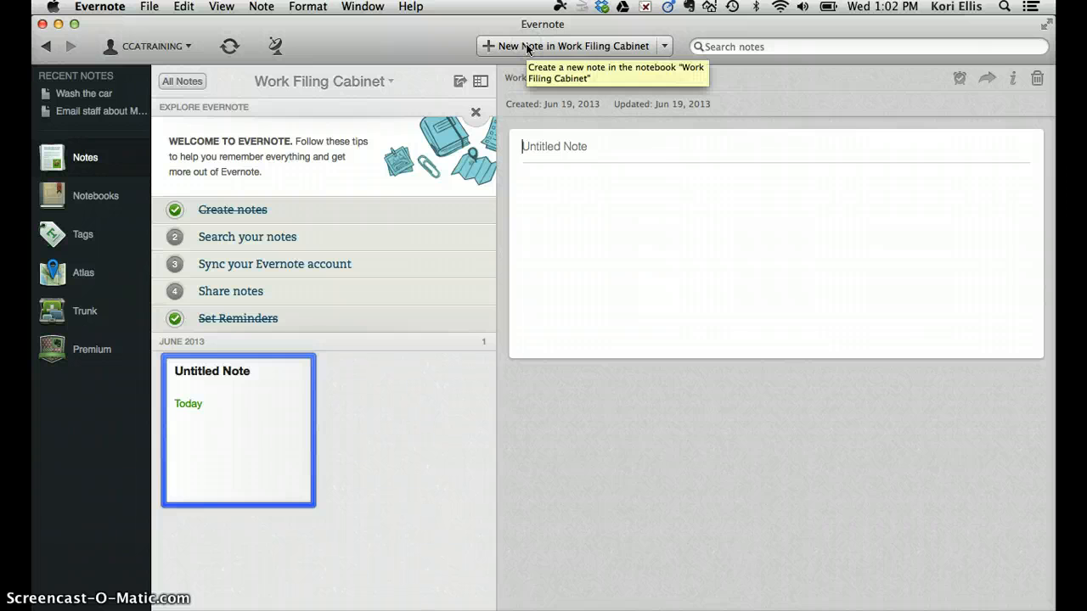
{"action": "type", "text": "Meeting "}
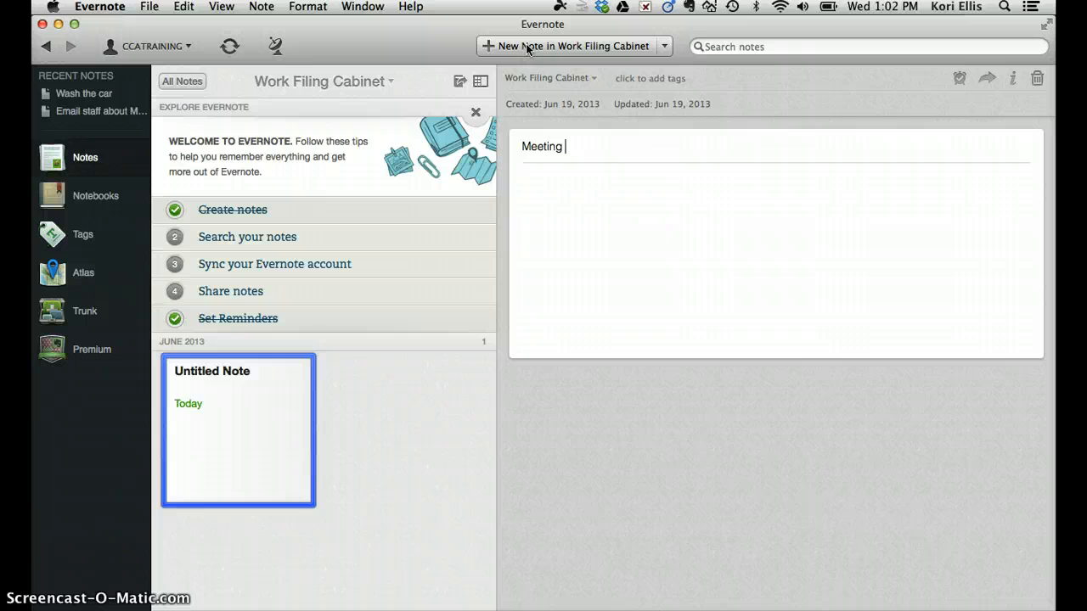
{"action": "type", "text": "6/18/13"}
{"action": "left_click", "coordinate": [571, 178]}
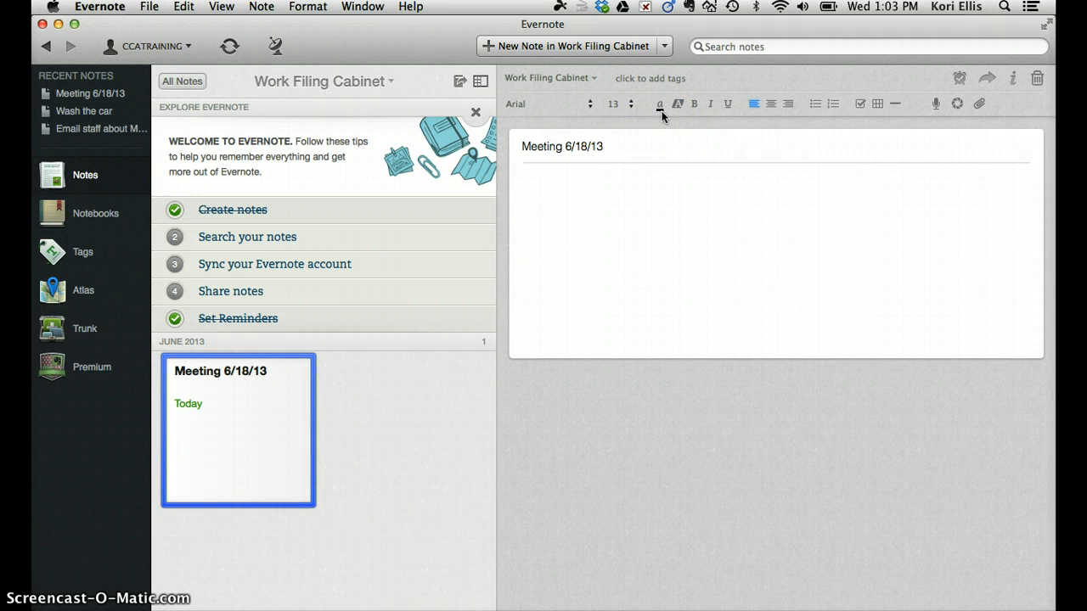
{"action": "left_click", "coordinate": [591, 105]}
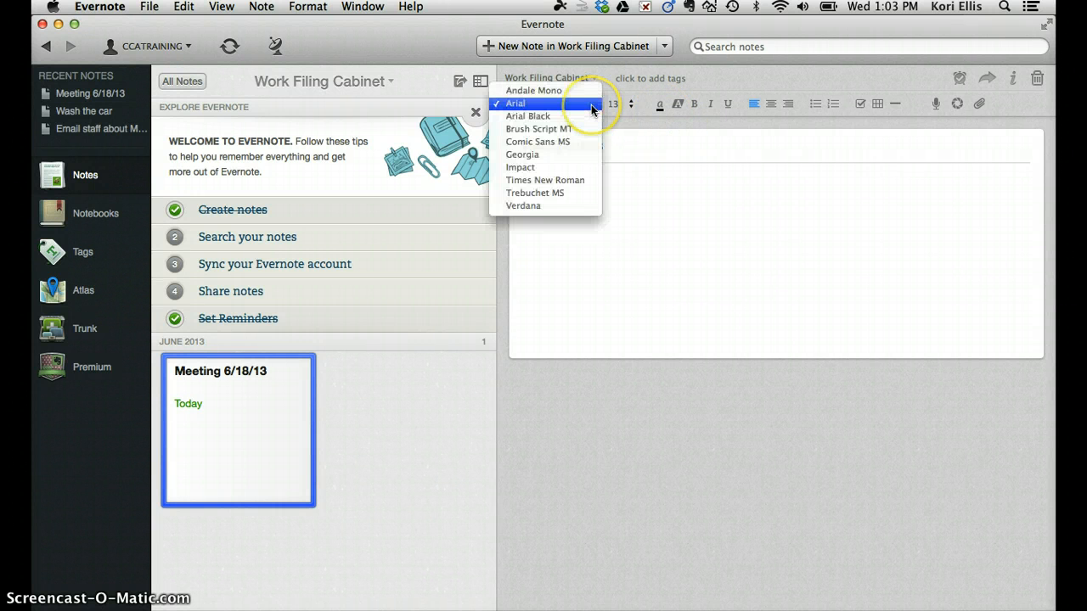
{"action": "left_click", "coordinate": [631, 108]}
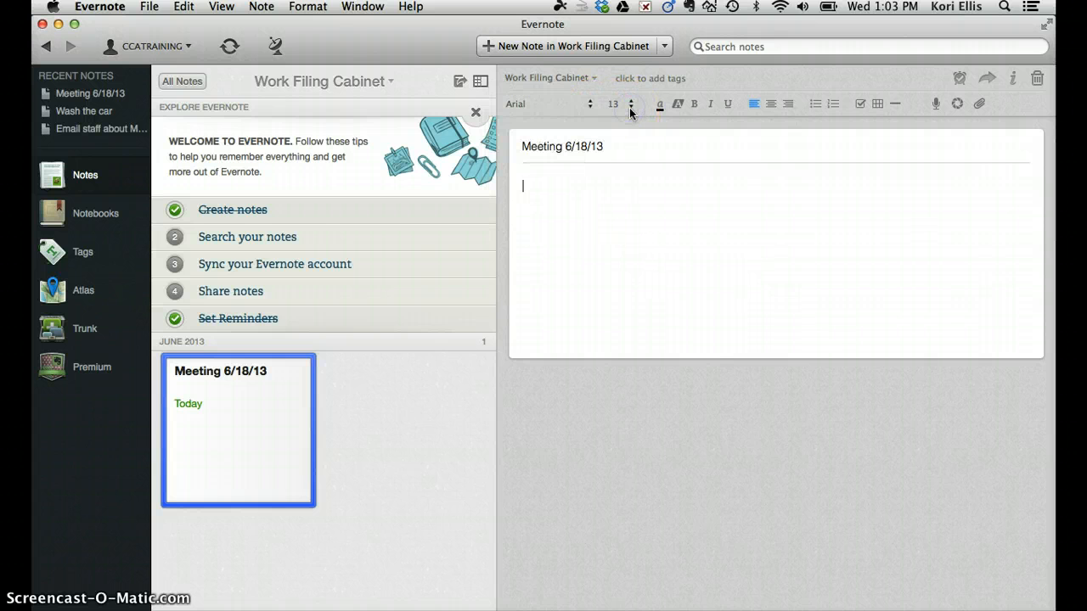
{"action": "left_click", "coordinate": [630, 109]}
{"action": "left_click", "coordinate": [631, 107]}
Add two checkbox items to the meeting note, one to call a person and one to email another, and set an undated reminder
{"action": "left_click", "coordinate": [859, 104]}
{"action": "type", "text": "Call Bob"}
{"action": "key", "text": "Return"}
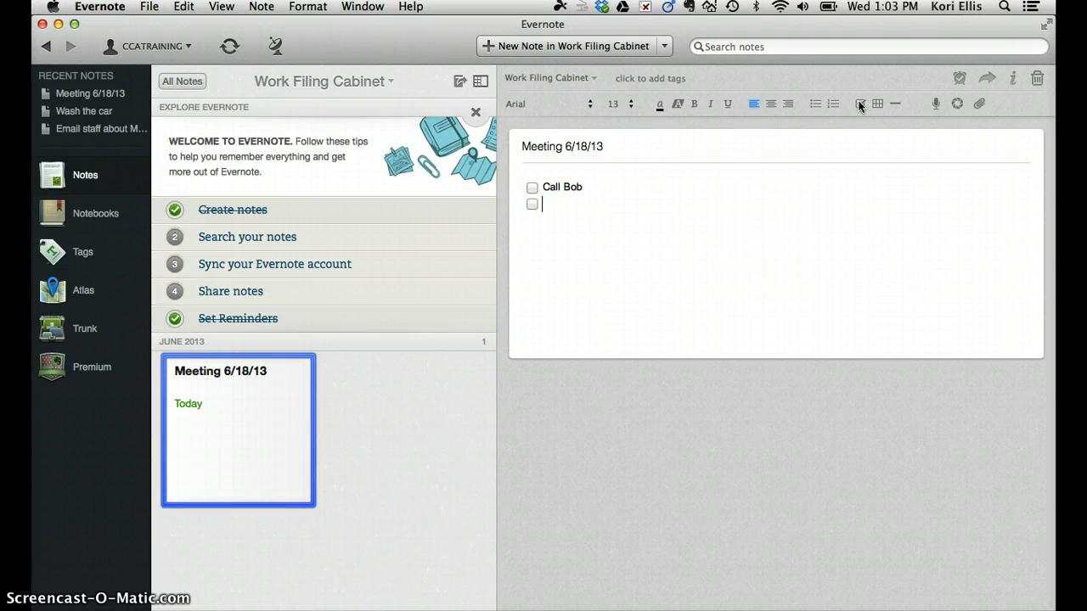
{"action": "type", "text": "Email Sue"}
{"action": "left_click", "coordinate": [957, 79]}
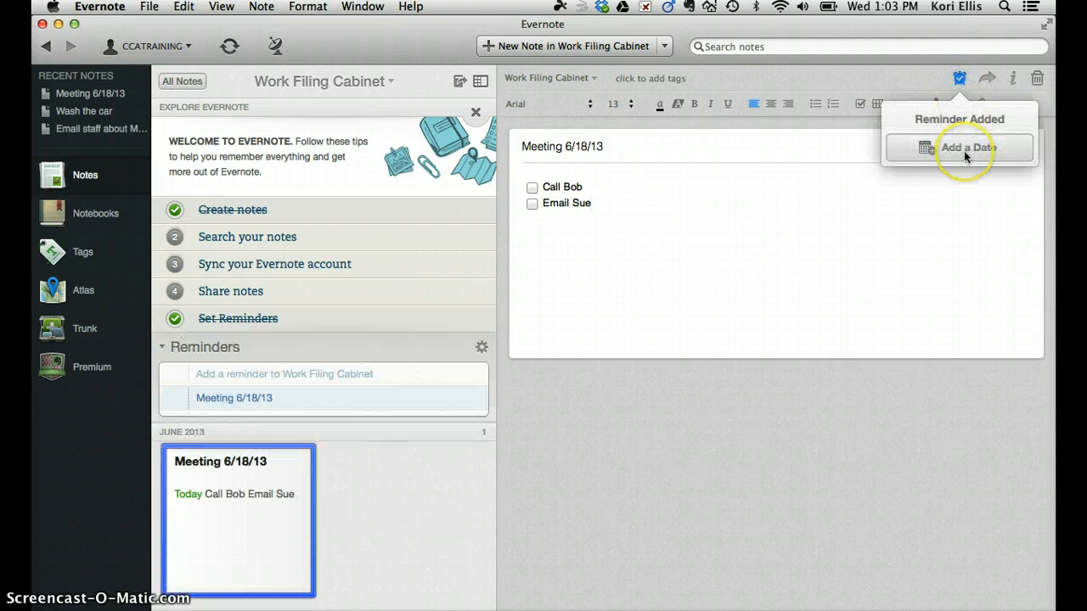
{"action": "left_click", "coordinate": [802, 245]}
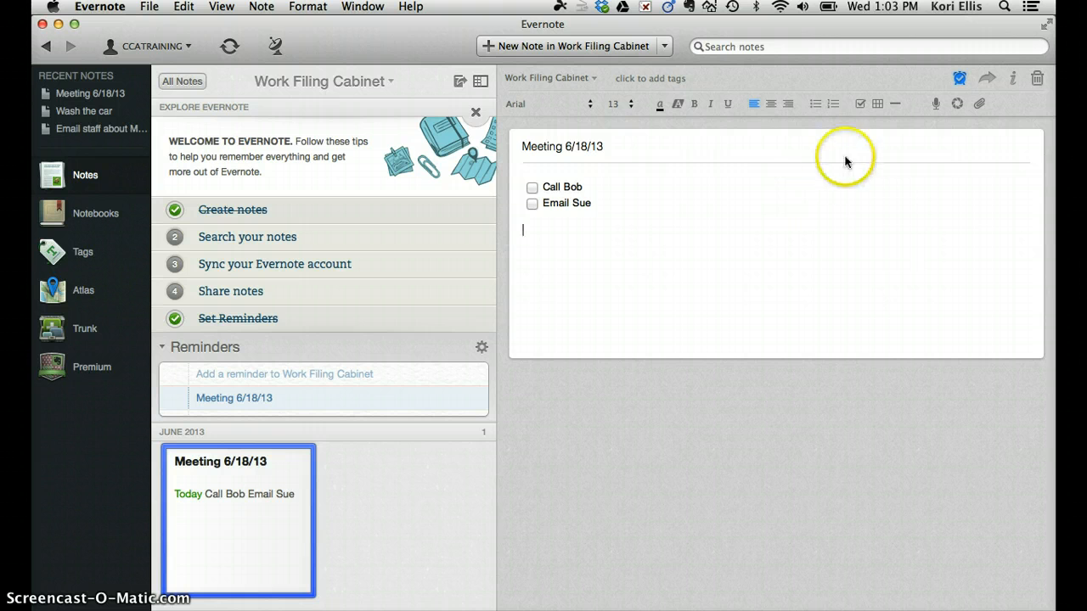
Insert a table with 30 rows and 3 columns at 100 % of page width below the checklist
{"action": "left_click", "coordinate": [879, 104]}
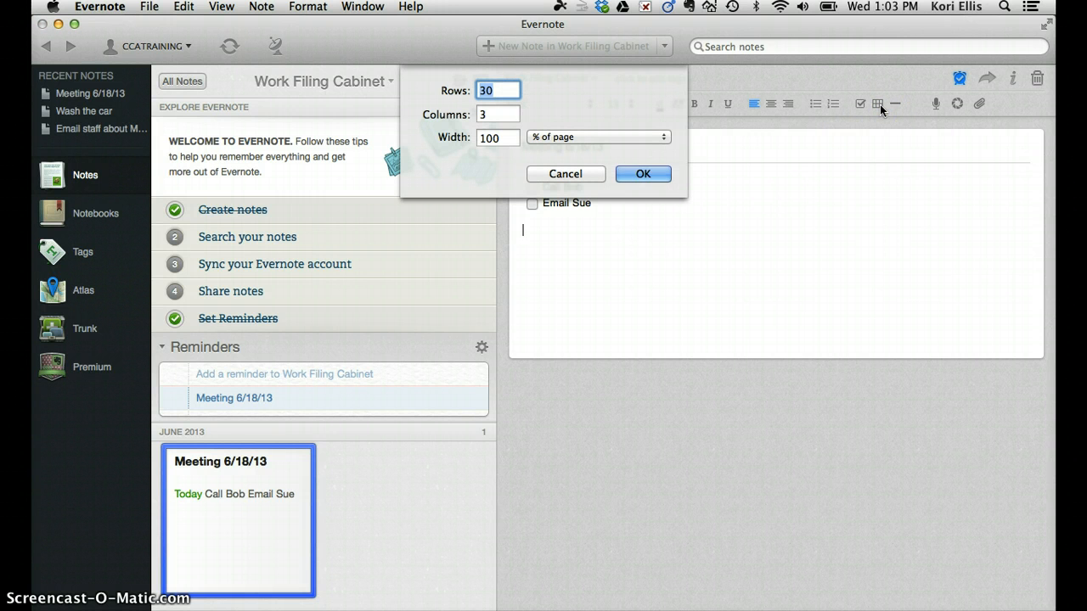
{"action": "left_click", "coordinate": [643, 174]}
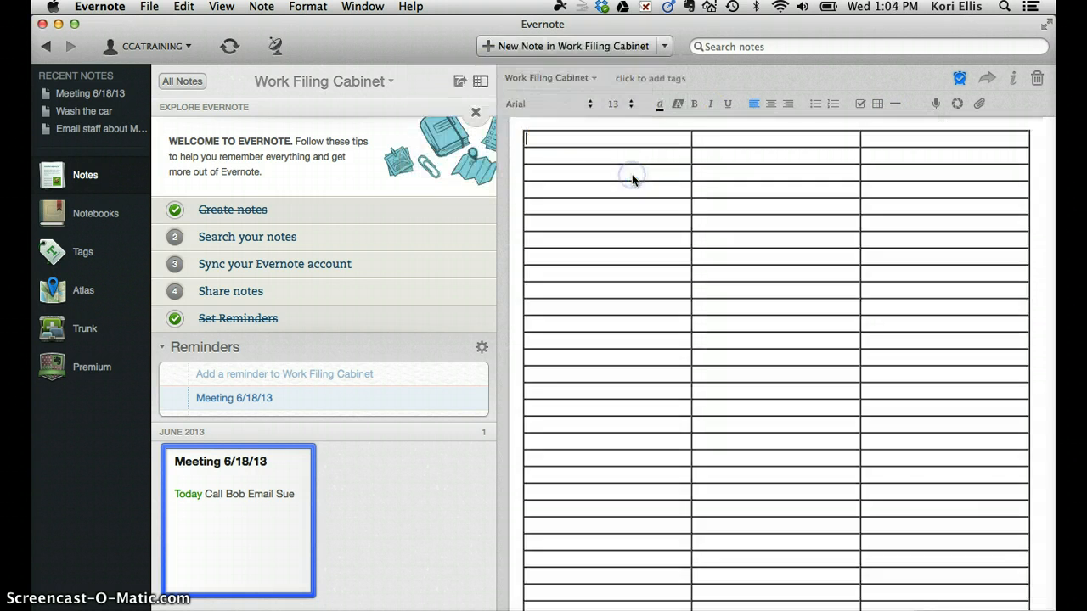
{"action": "scroll", "coordinate": [671, 189], "scroll_direction": "up", "scroll_amount": 3}
{"action": "scroll", "coordinate": [673, 191], "scroll_direction": "up", "scroll_amount": 2}
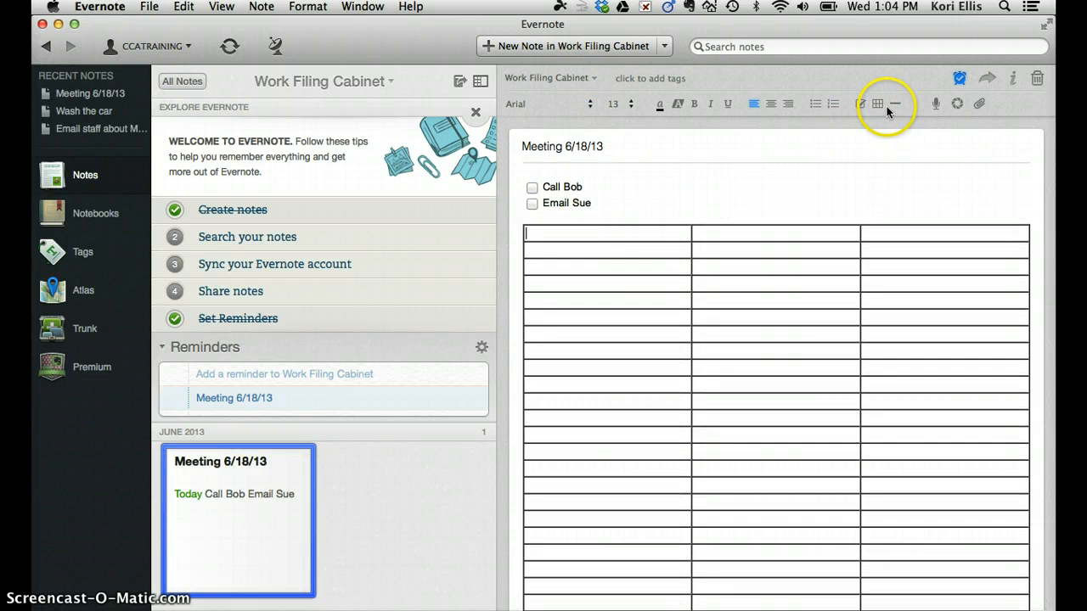
Insert a horizontal line between the checklist and the table in the meeting note
{"action": "left_click", "coordinate": [611, 202]}
{"action": "key", "text": "Return"}
{"action": "key", "text": "BackSpace"}
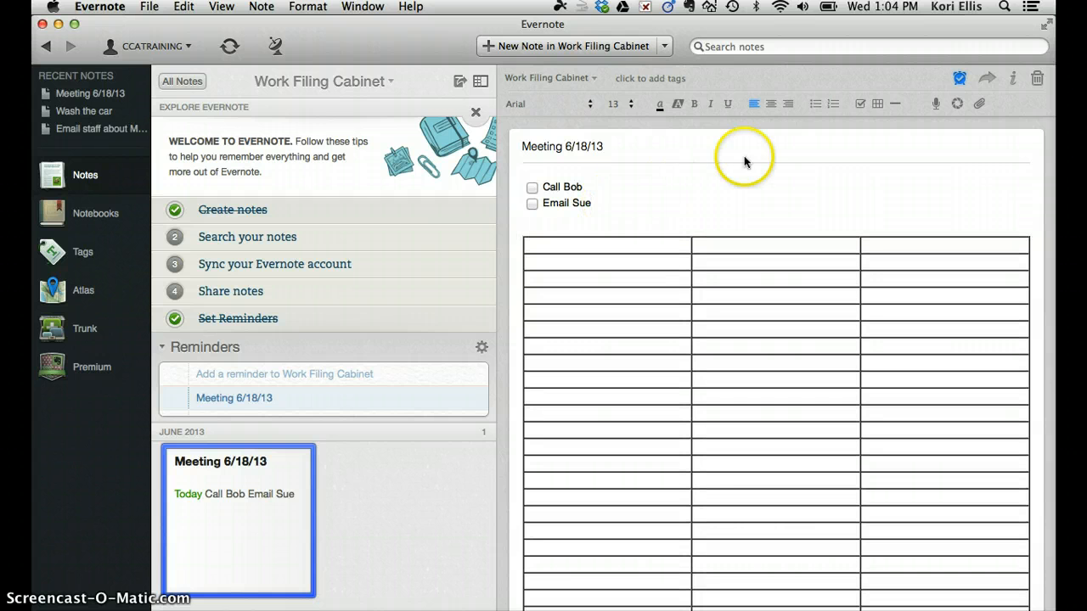
{"action": "left_click", "coordinate": [895, 102]}
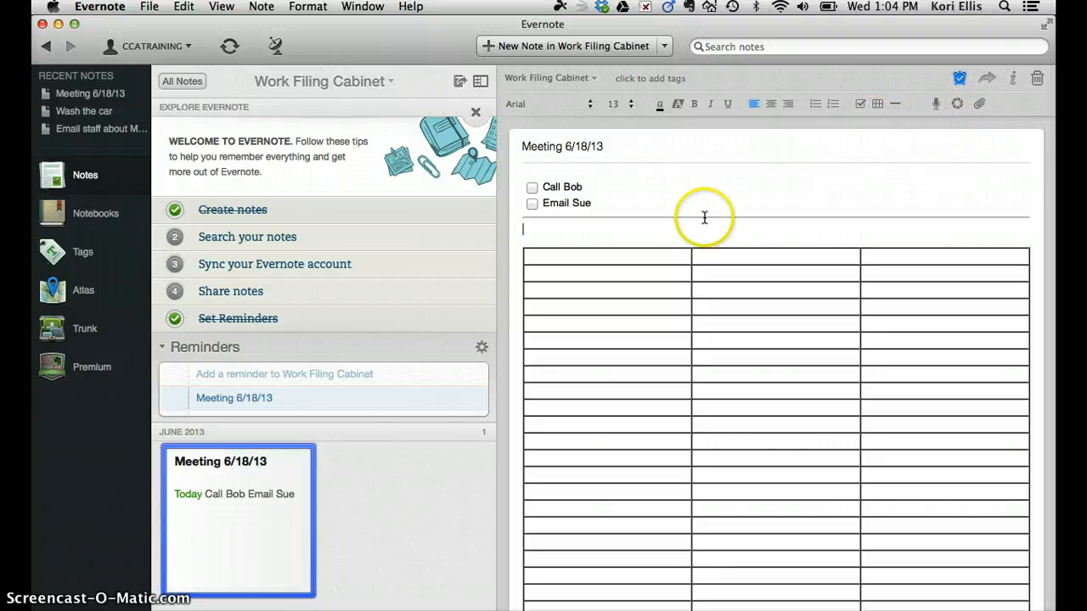
{"action": "left_click", "coordinate": [408, 502]}
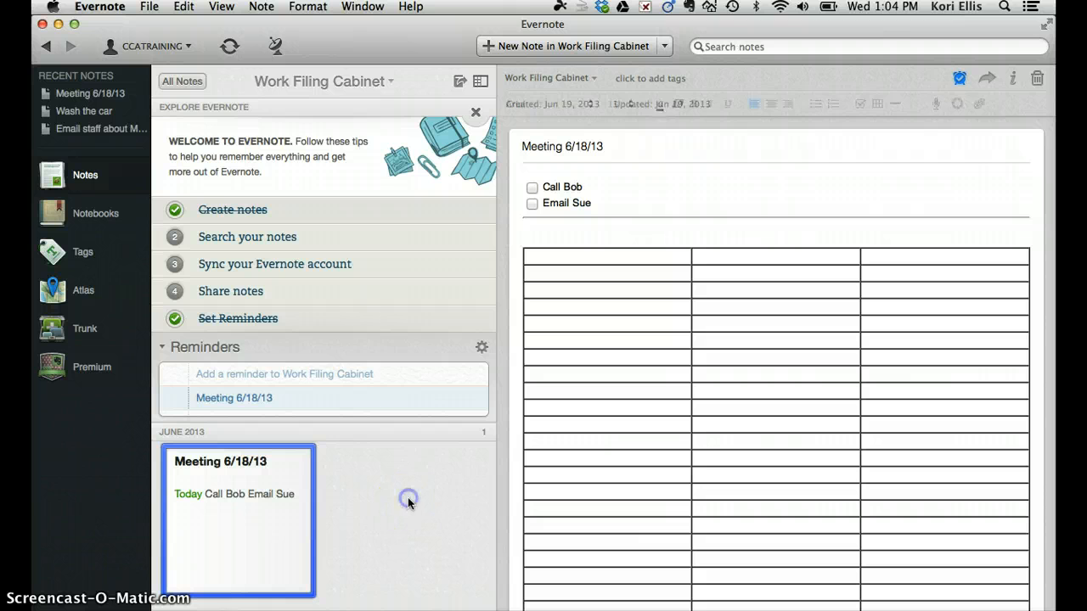
{"action": "left_click", "coordinate": [248, 516]}
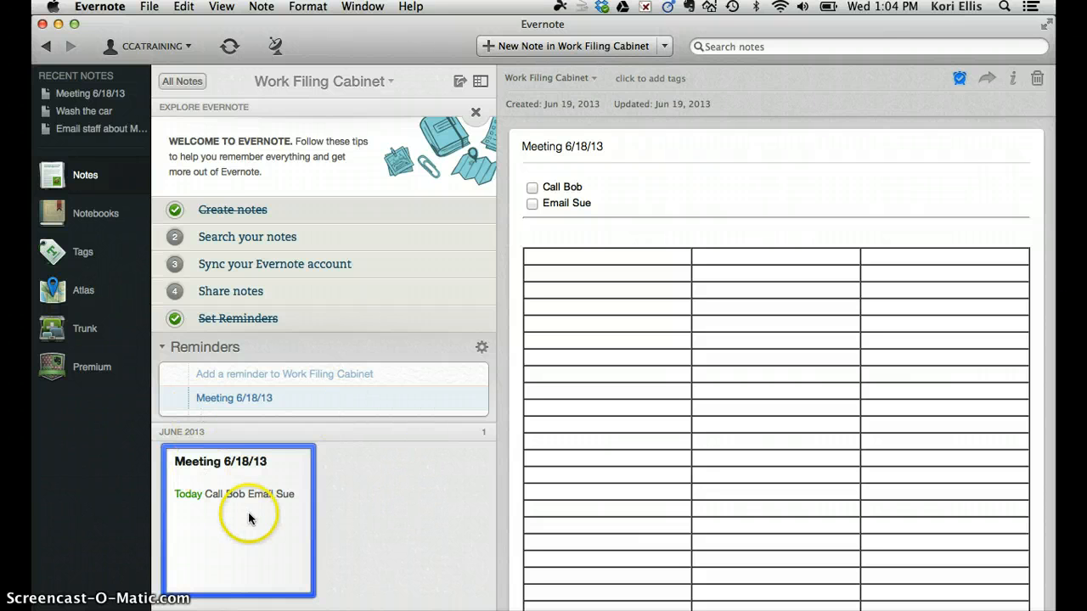
{"action": "left_click", "coordinate": [344, 517]}
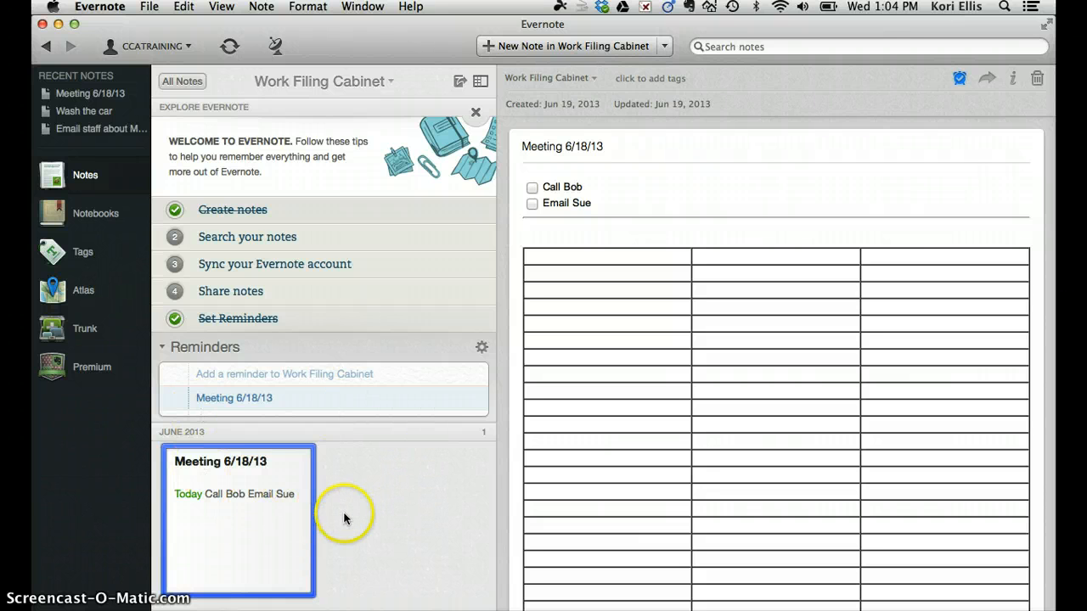
Show the notes from all notebooks and collapse the Reminders section
{"action": "left_click", "coordinate": [97, 174]}
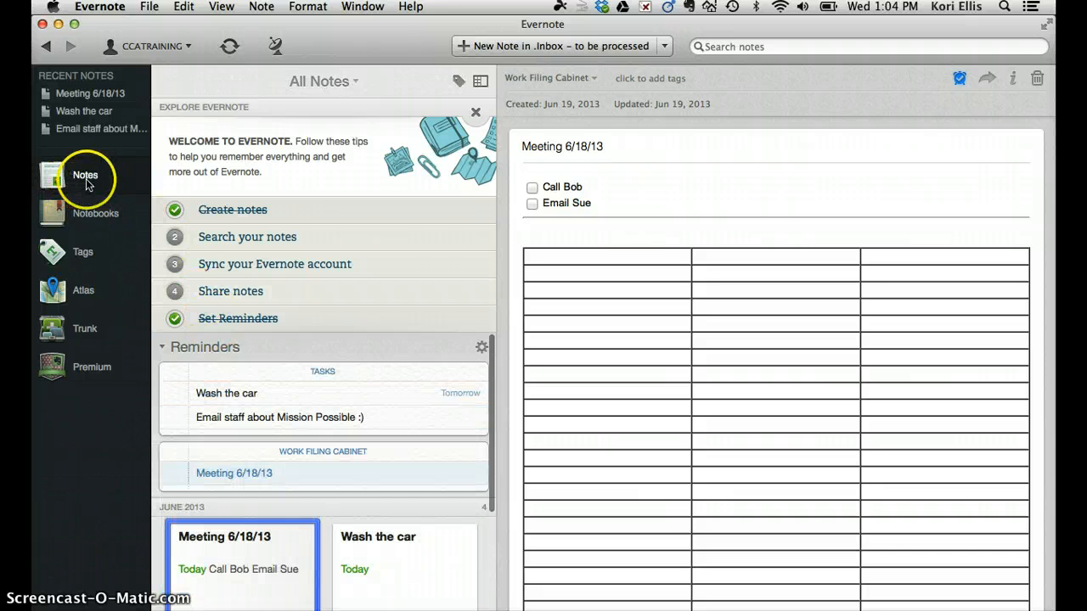
{"action": "left_click", "coordinate": [86, 179]}
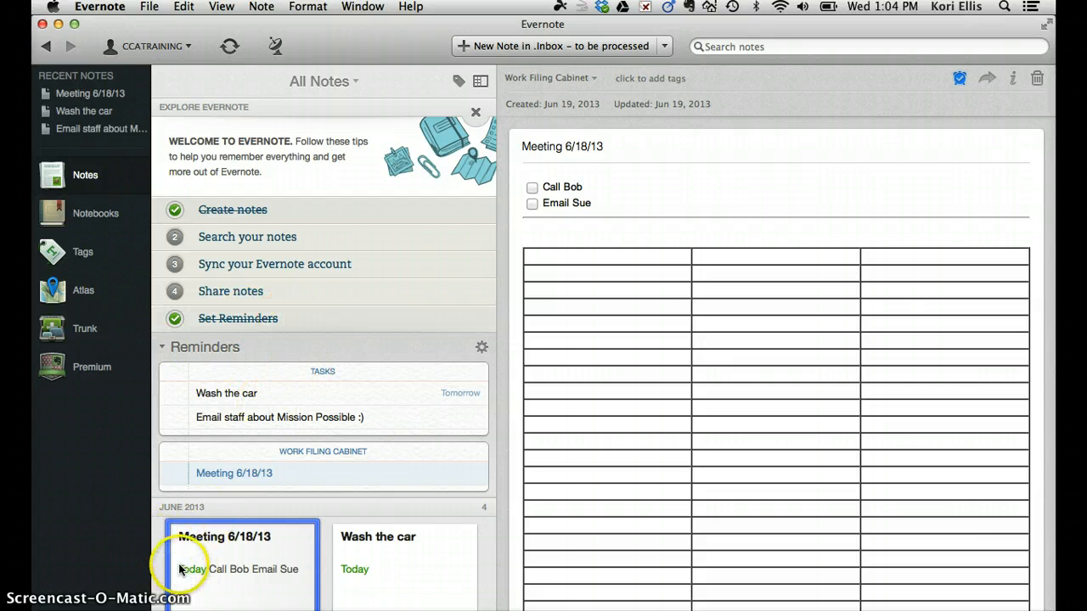
{"action": "left_click", "coordinate": [352, 82]}
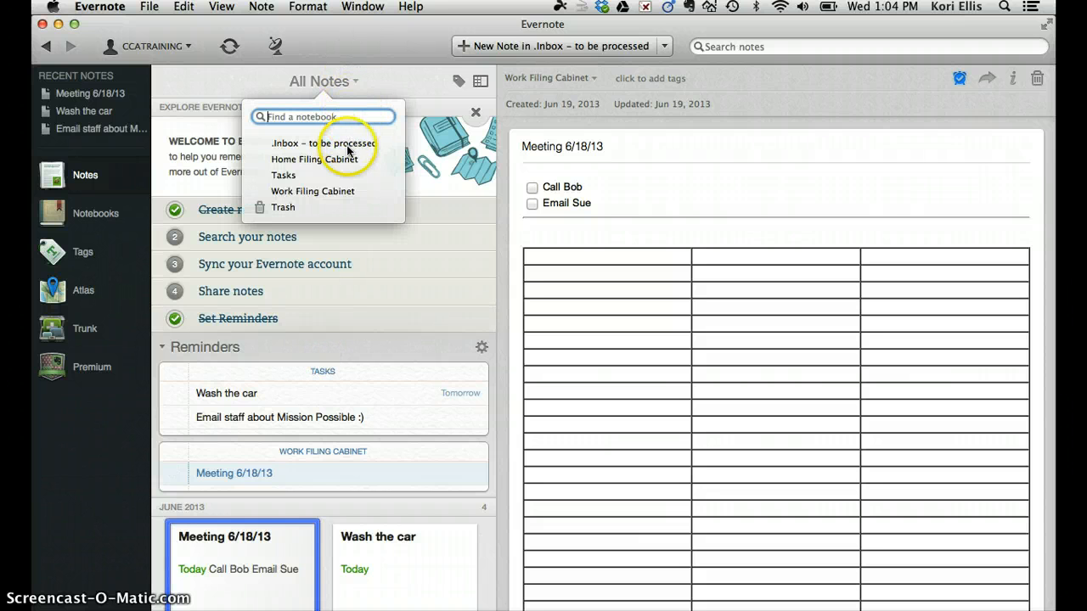
{"action": "left_click", "coordinate": [211, 80]}
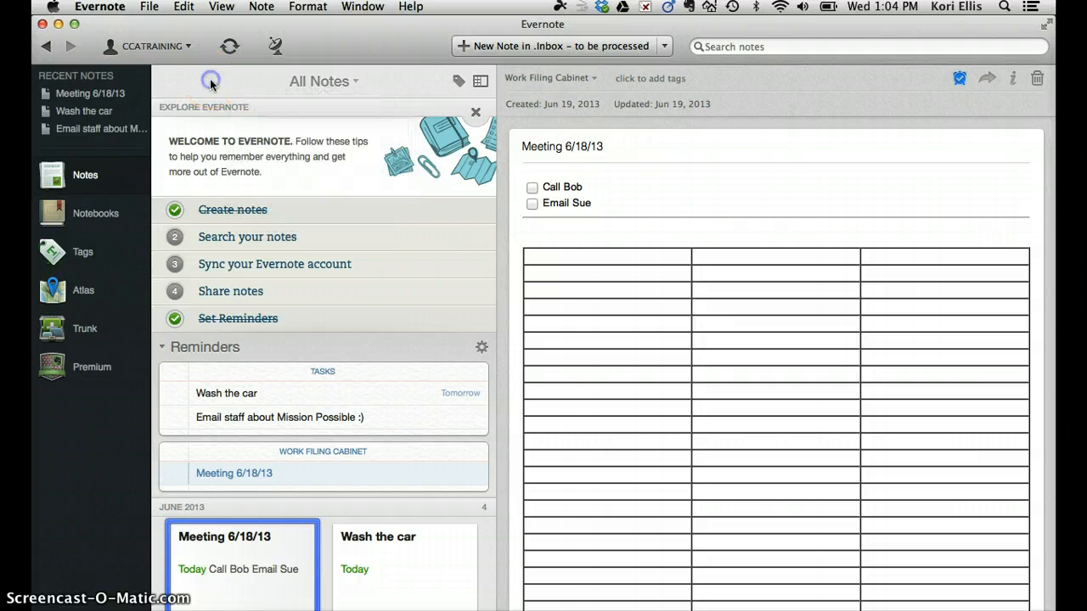
{"action": "left_click", "coordinate": [163, 347]}
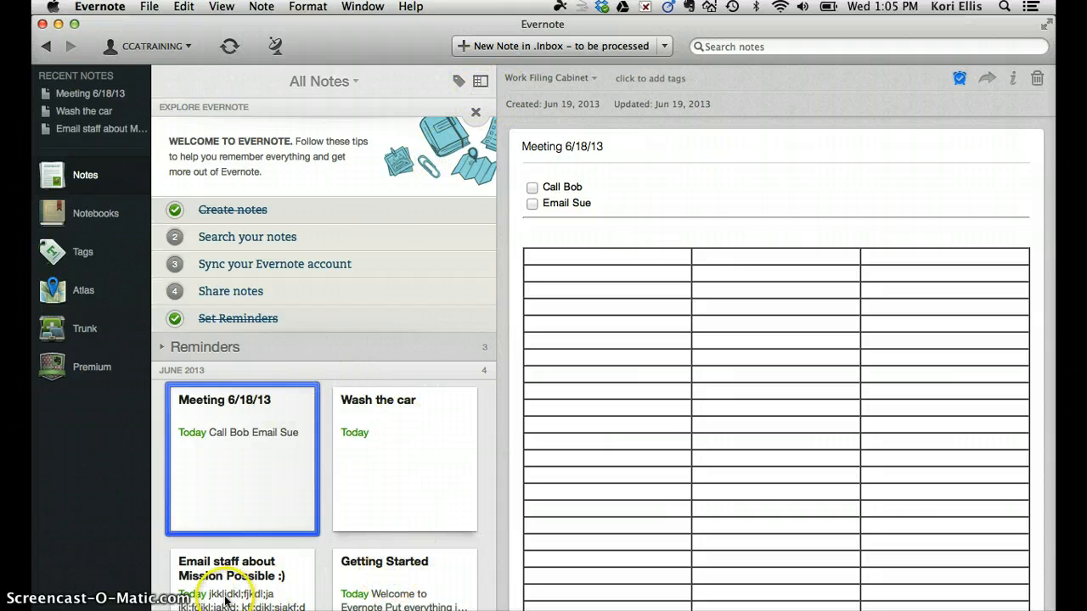
Display all notes in Expanded Card View
{"action": "left_click", "coordinate": [484, 81]}
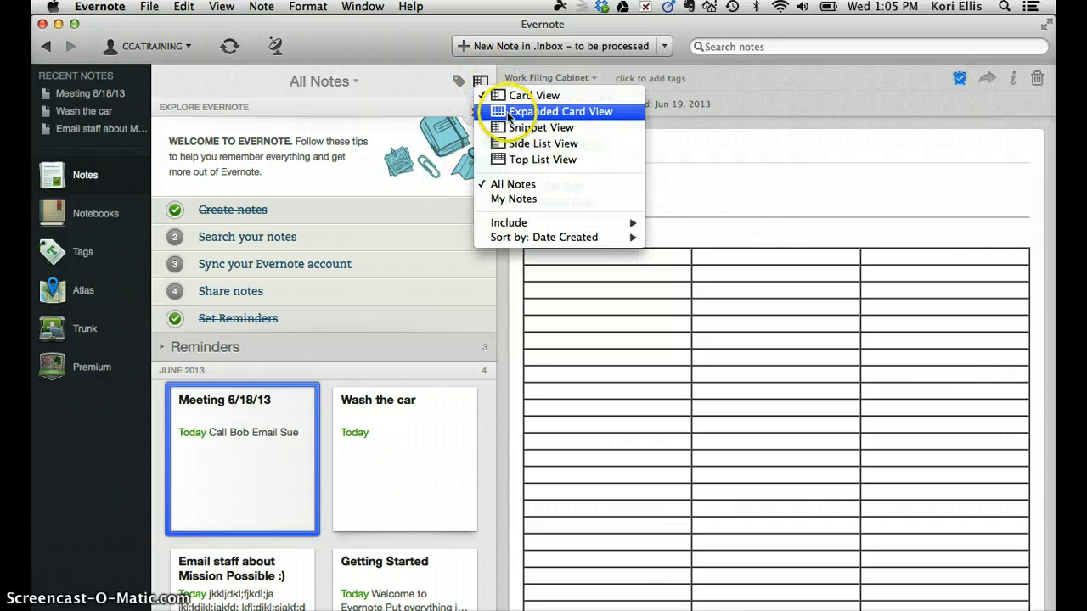
{"action": "left_click", "coordinate": [509, 111]}
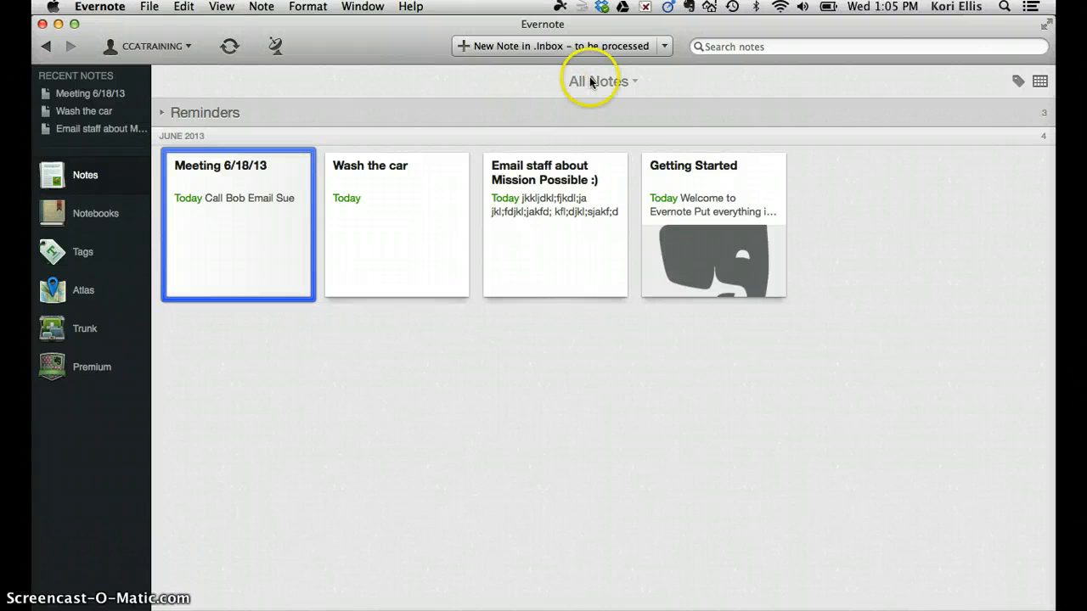
Display all notes in Snippet View and open the "Wash the car" and "Email staff about Mission Possible :)" notes
{"action": "left_click", "coordinate": [1041, 80]}
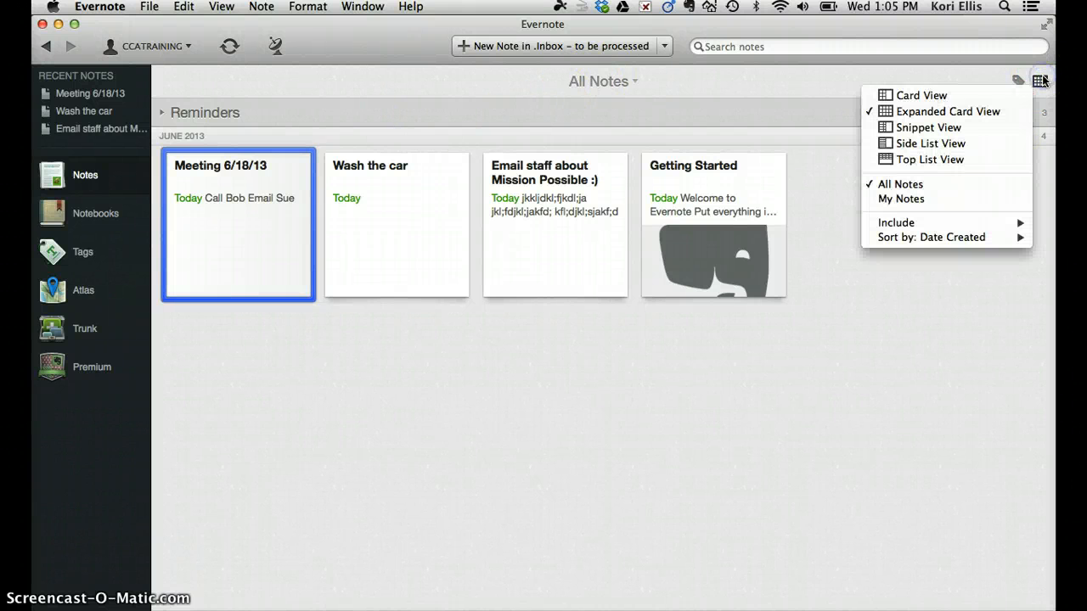
{"action": "left_click", "coordinate": [944, 131]}
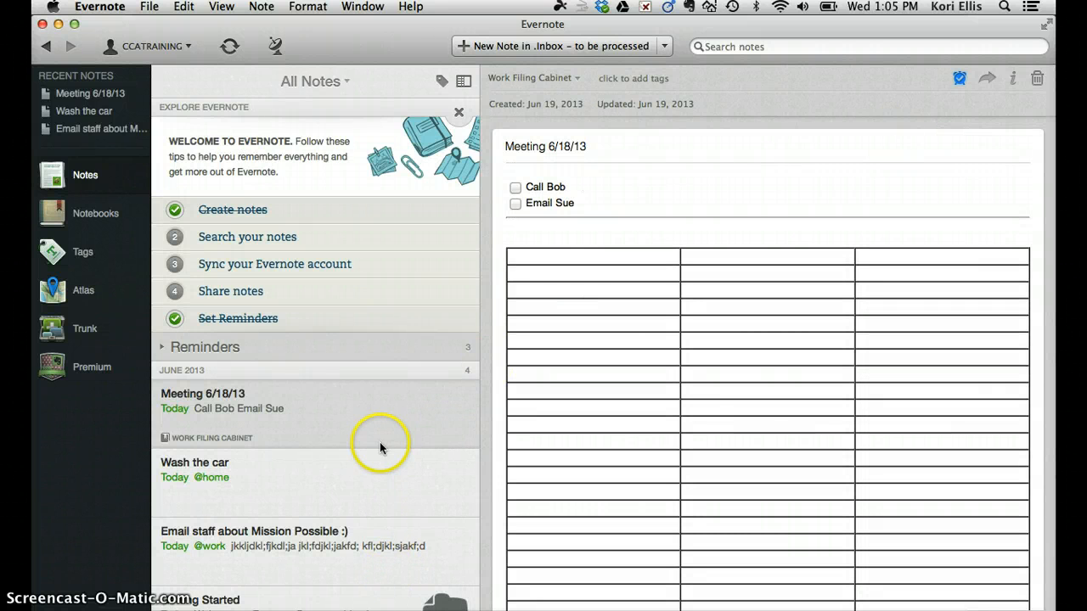
{"action": "left_click", "coordinate": [356, 477]}
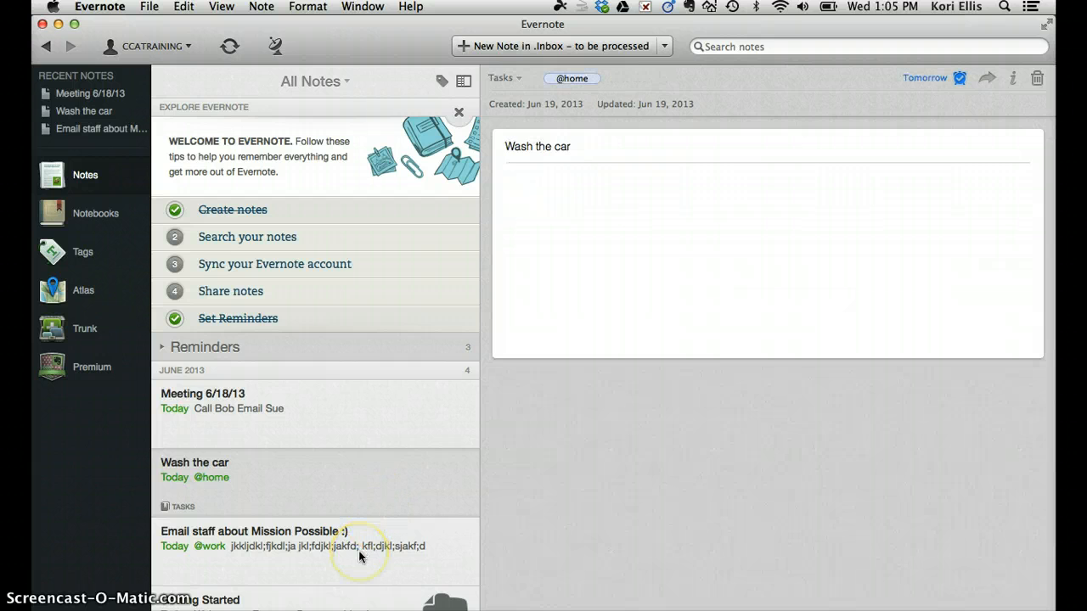
{"action": "left_click", "coordinate": [359, 556]}
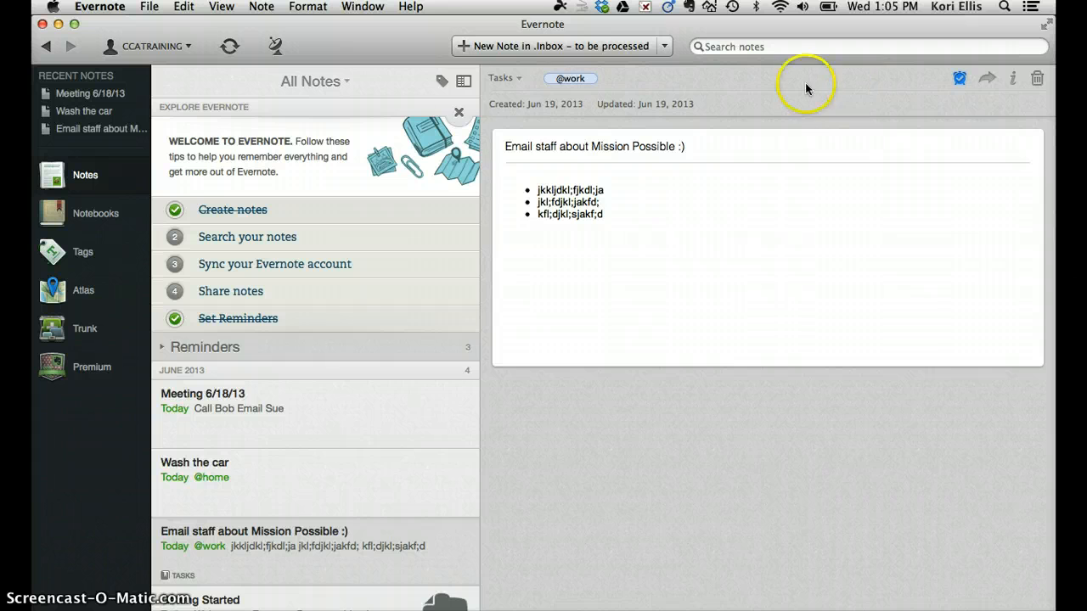
Display all notes in Side List View, followed by Top List View
{"action": "left_click", "coordinate": [463, 87]}
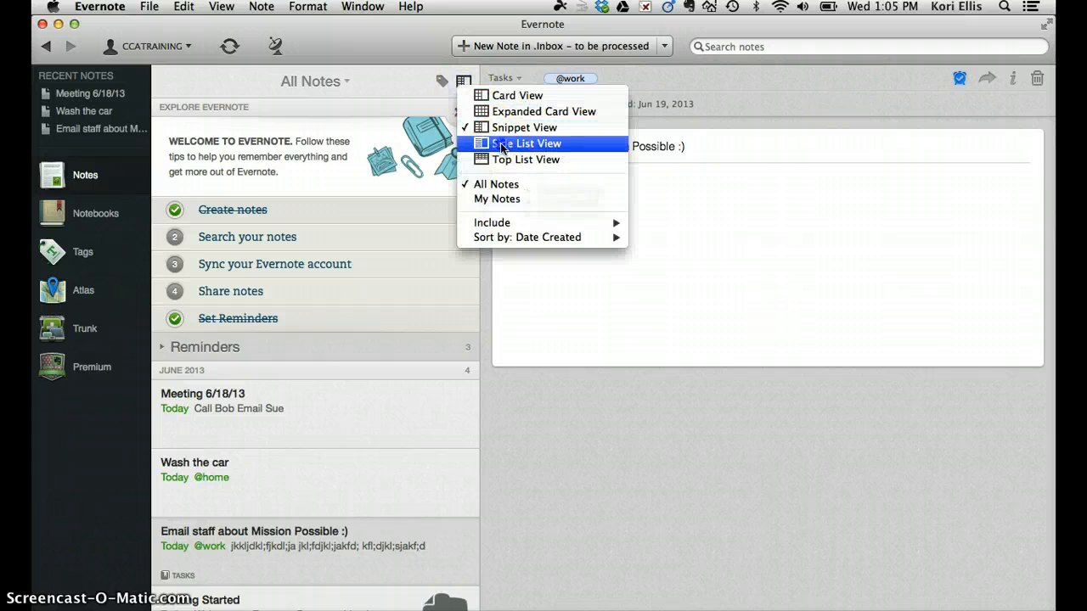
{"action": "left_click", "coordinate": [501, 146]}
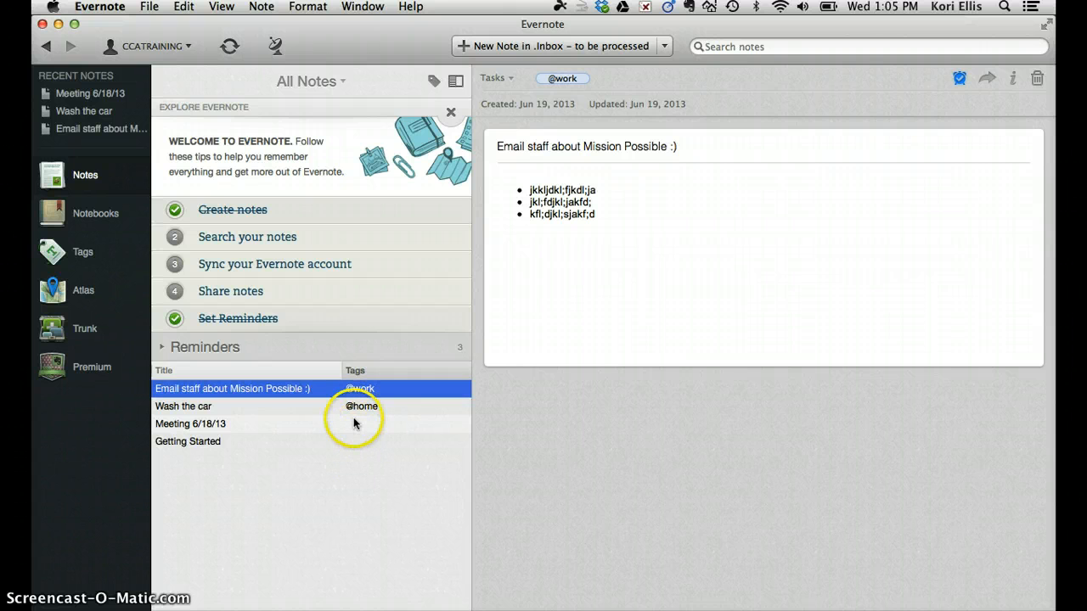
{"action": "left_click", "coordinate": [455, 81]}
{"action": "left_click", "coordinate": [497, 158]}
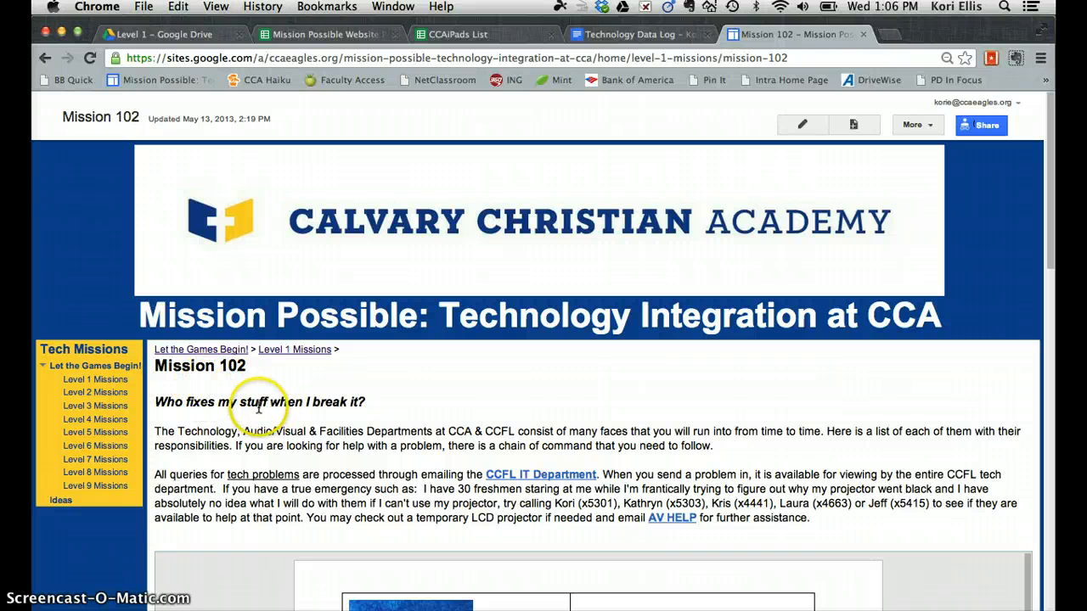
Look through the Mission 102 page in Chrome, covering the tech support contacts and their responsibilities
{"action": "scroll", "coordinate": [111, 546], "scroll_direction": "down", "scroll_amount": 5}
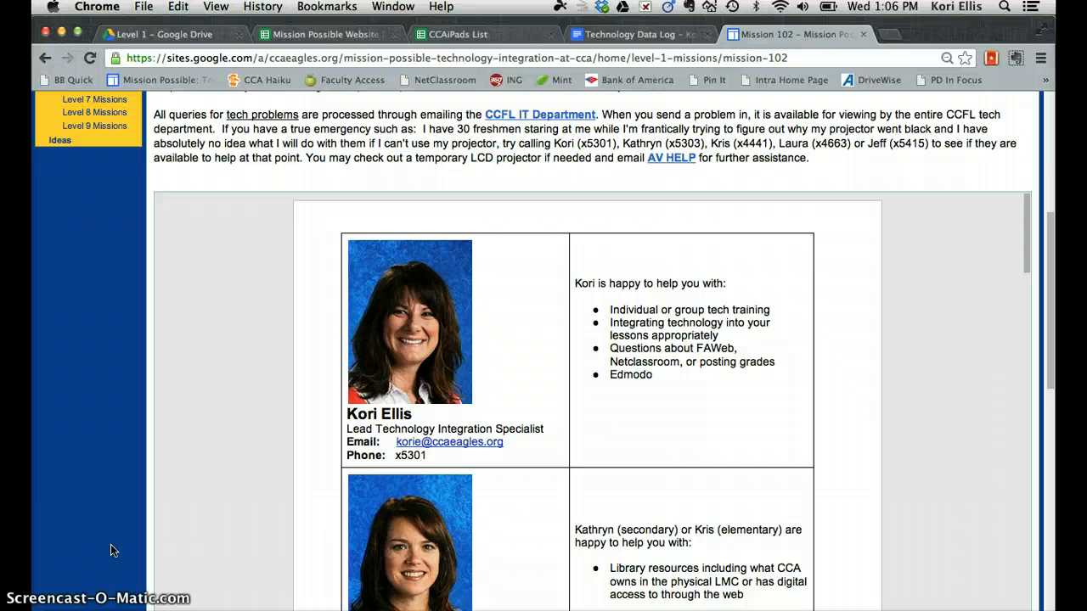
{"action": "scroll", "coordinate": [110, 546], "scroll_direction": "down", "scroll_amount": 4}
{"action": "scroll", "coordinate": [111, 545], "scroll_direction": "up", "scroll_amount": 6}
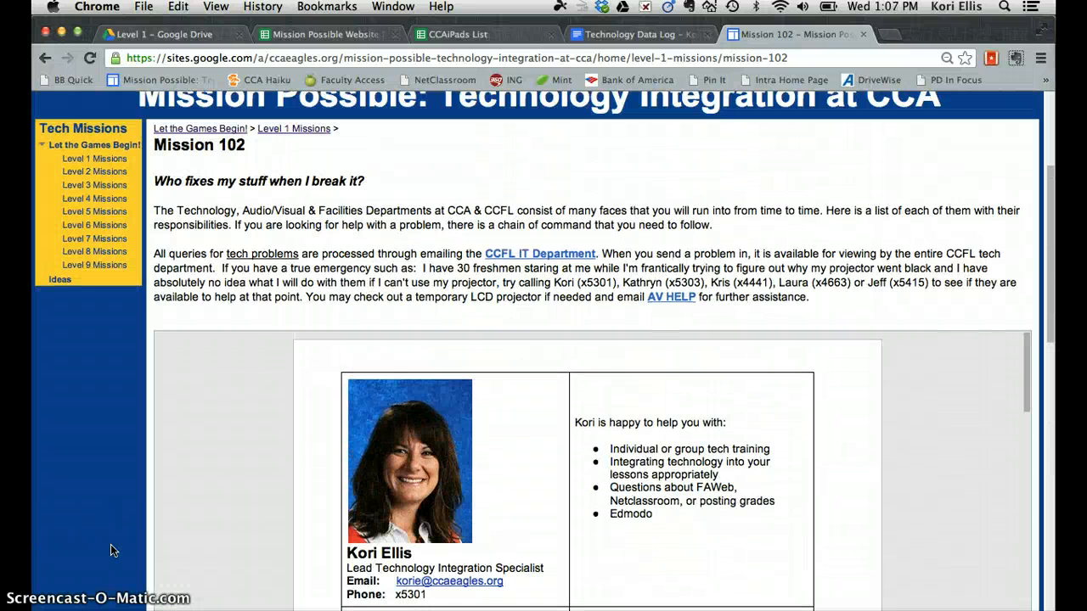
{"action": "scroll", "coordinate": [110, 551], "scroll_direction": "up", "scroll_amount": 3}
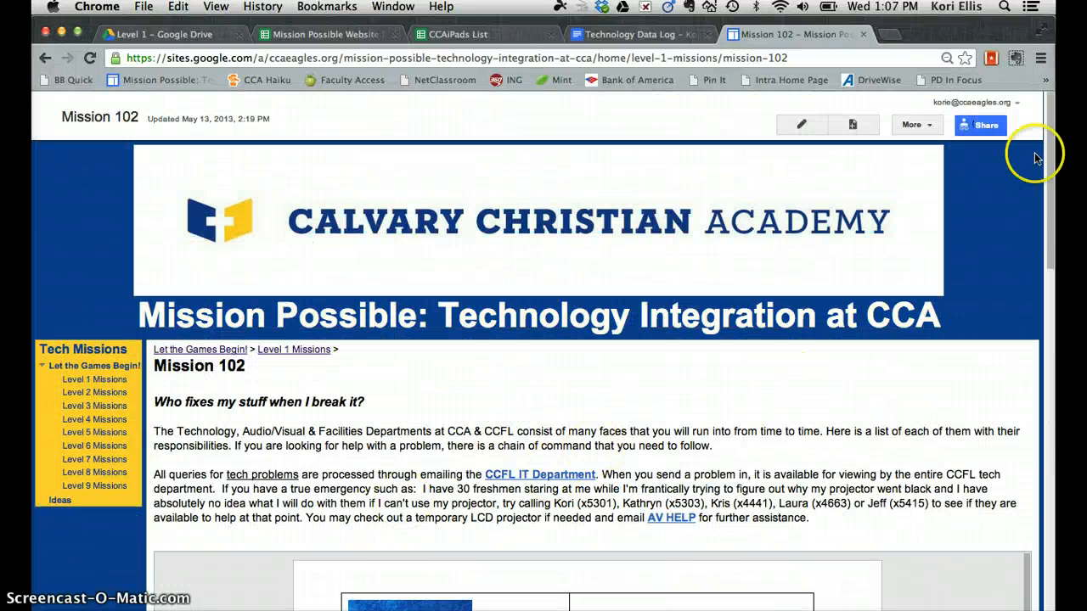
Start an Evernote Web Clipper clip of the Mission 102 page and choose the .CCA notebook for it
{"action": "left_click", "coordinate": [1015, 61]}
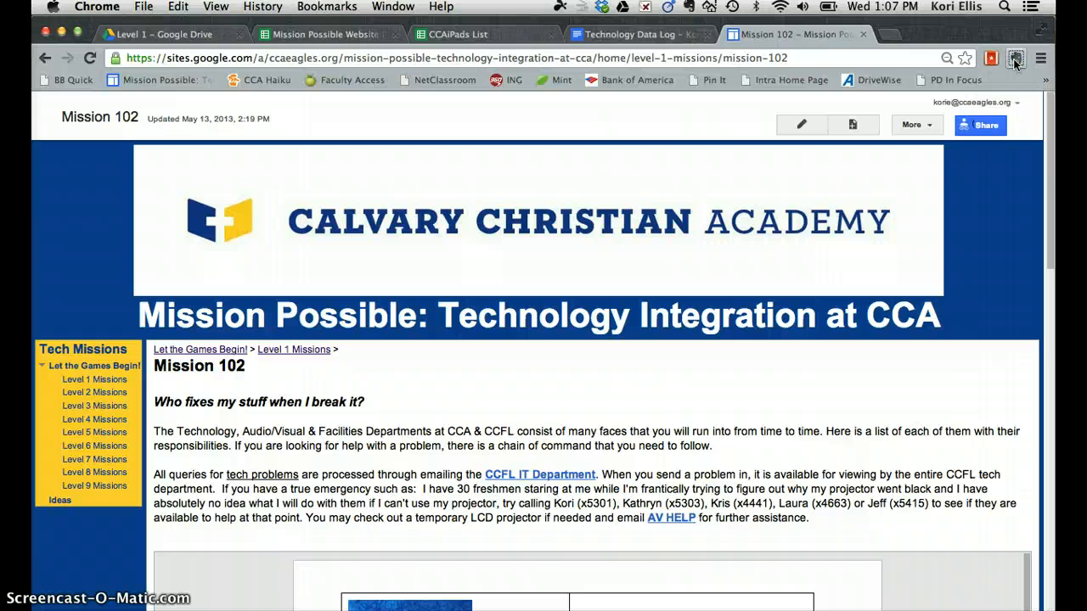
{"action": "left_click", "coordinate": [1016, 63]}
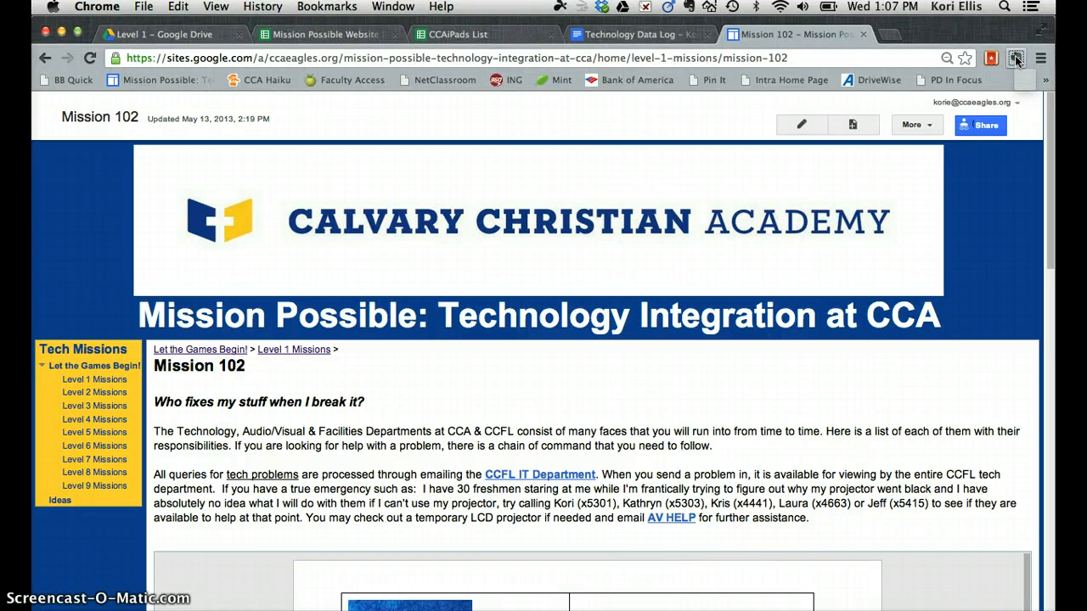
{"action": "left_click", "coordinate": [1016, 59]}
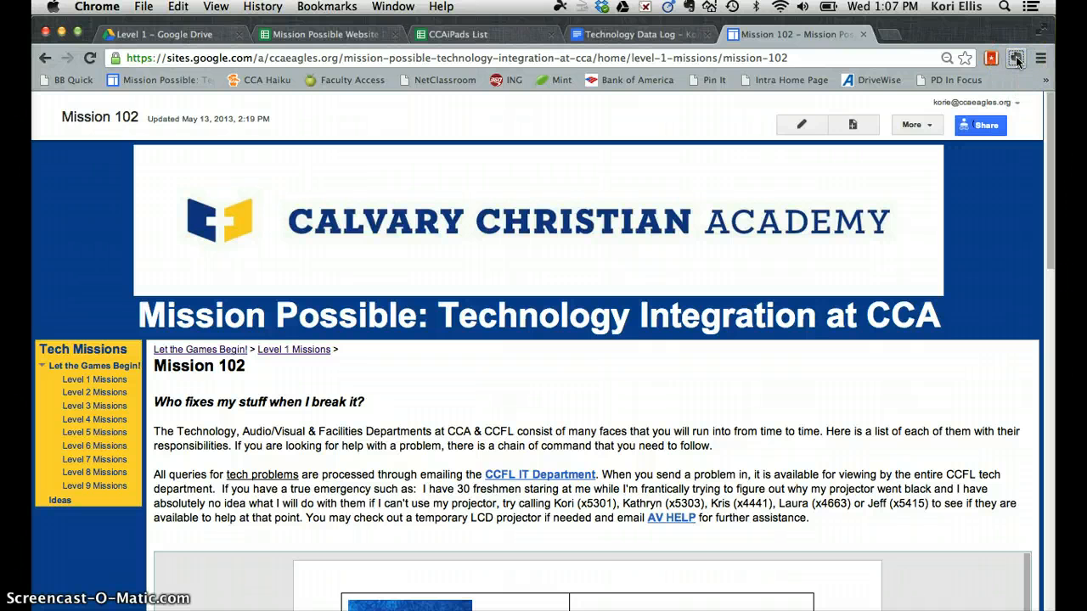
{"action": "left_click", "coordinate": [1016, 59]}
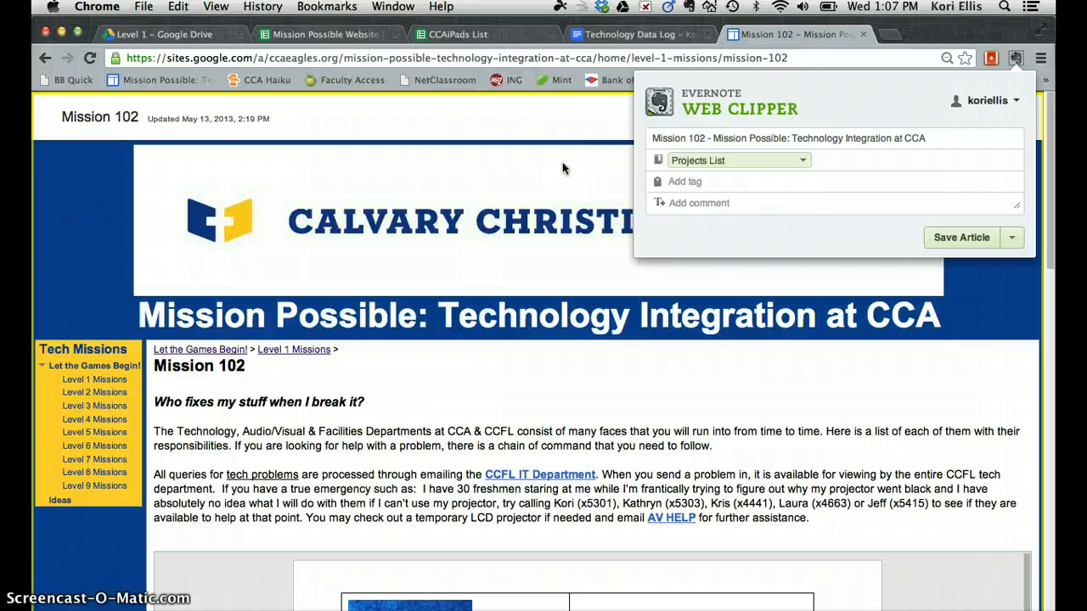
{"action": "left_click", "coordinate": [800, 160]}
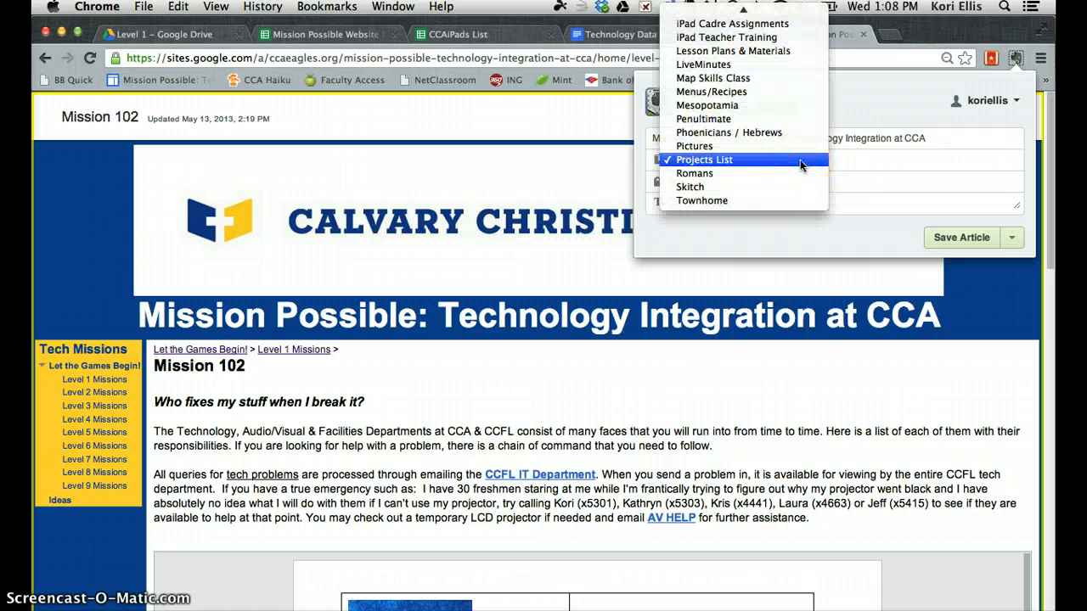
{"action": "scroll", "coordinate": [799, 160], "scroll_direction": "up", "scroll_amount": 5}
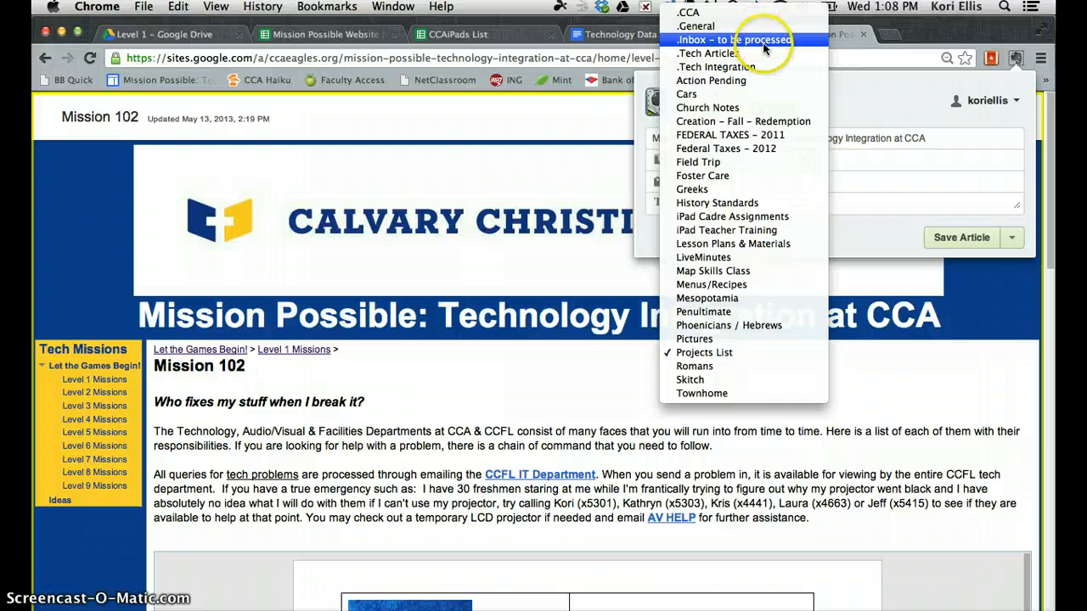
{"action": "left_click", "coordinate": [713, 25]}
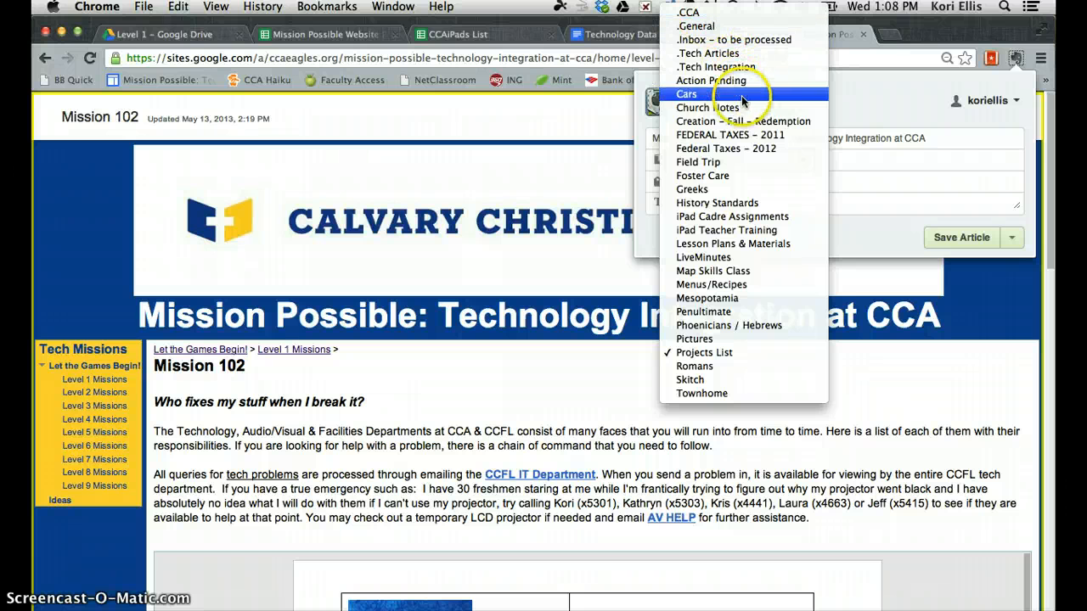
{"action": "left_click", "coordinate": [689, 13]}
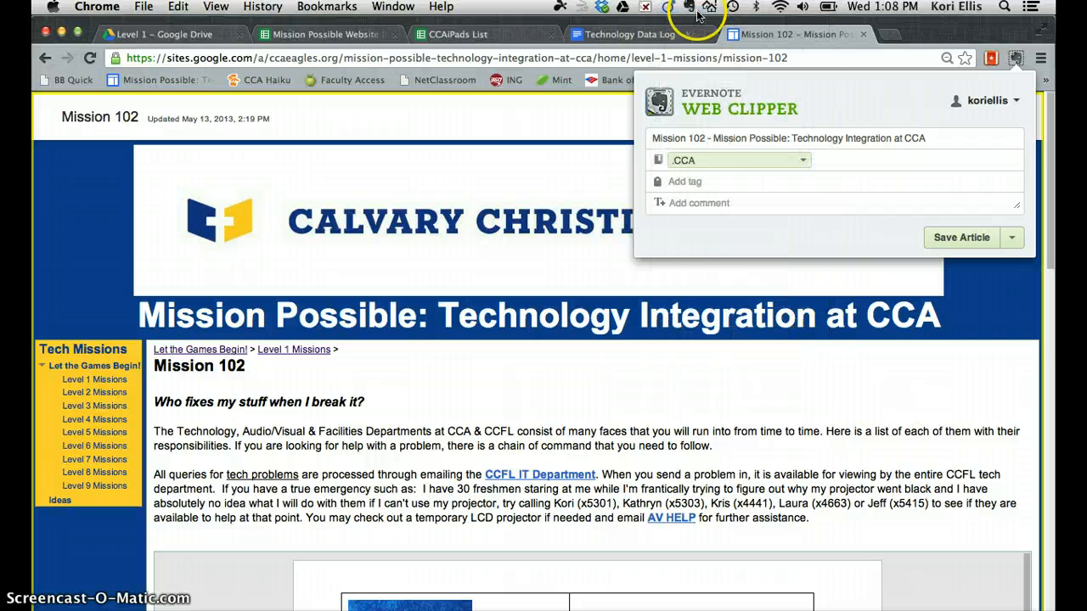
{"action": "left_click", "coordinate": [688, 183]}
{"action": "type", "text": "@"}
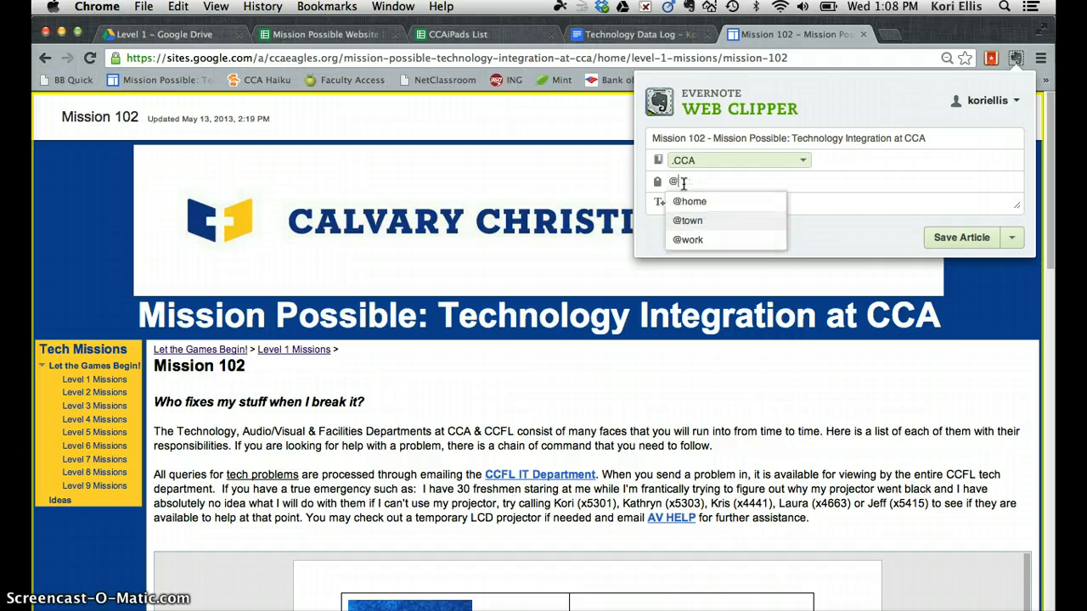
{"action": "left_click", "coordinate": [695, 240]}
{"action": "left_click", "coordinate": [700, 200]}
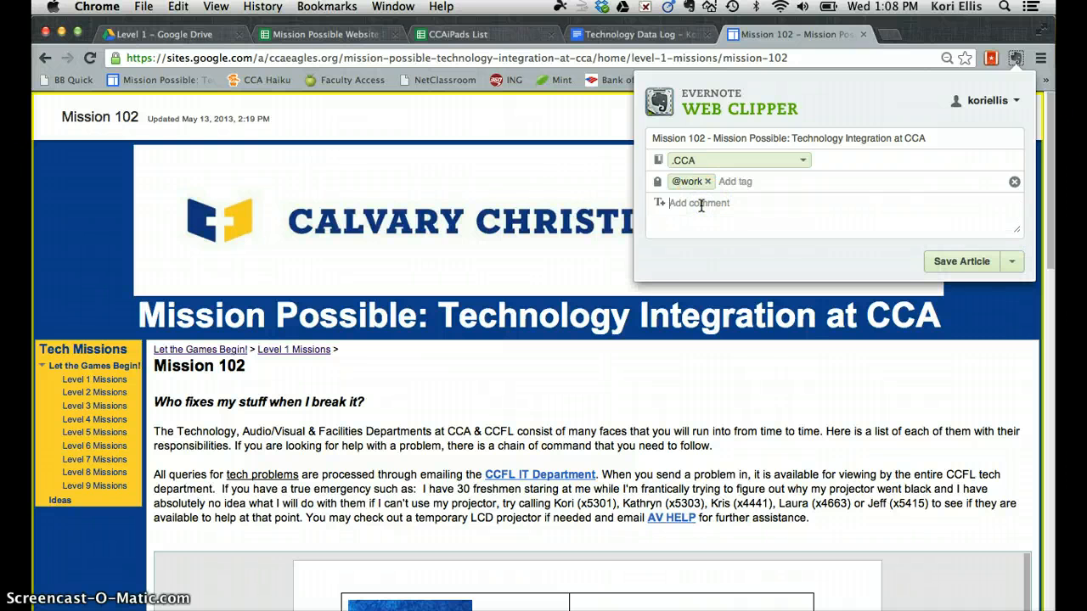
{"action": "left_click", "coordinate": [951, 265]}
{"action": "left_click", "coordinate": [951, 265]}
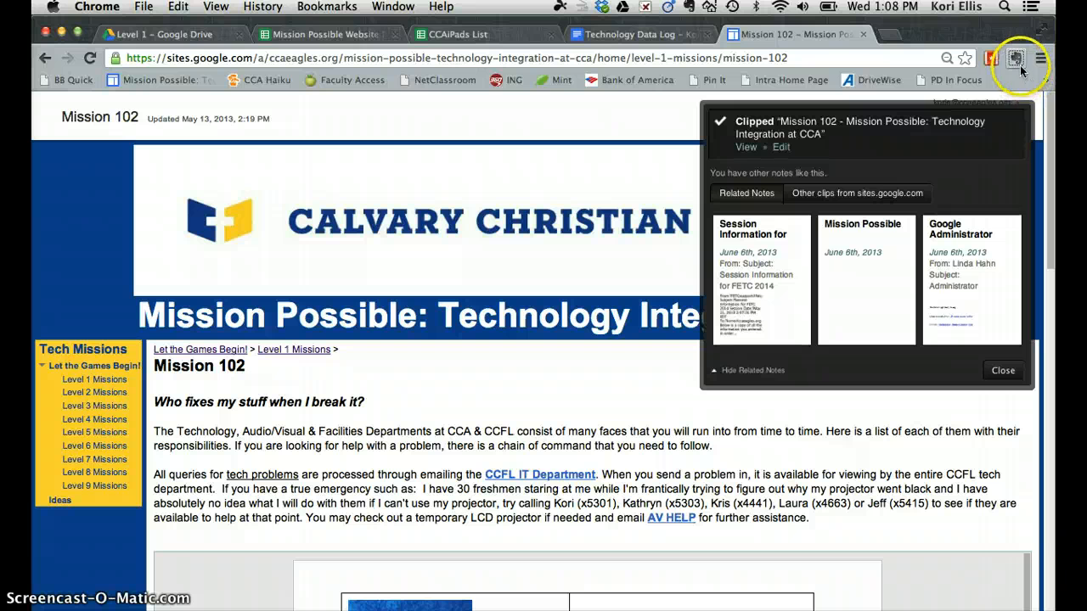
Open the "Who fixes my stuff when I break it?" document linked below the contacts table on the Mission 102 page
{"action": "left_click", "coordinate": [689, 10]}
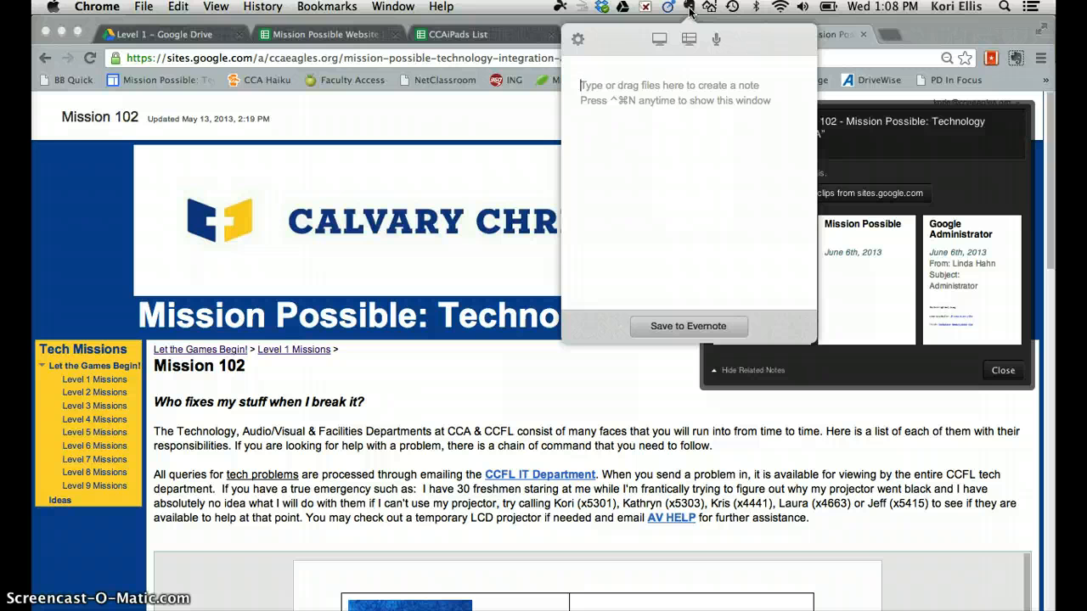
{"action": "left_click", "coordinate": [607, 428]}
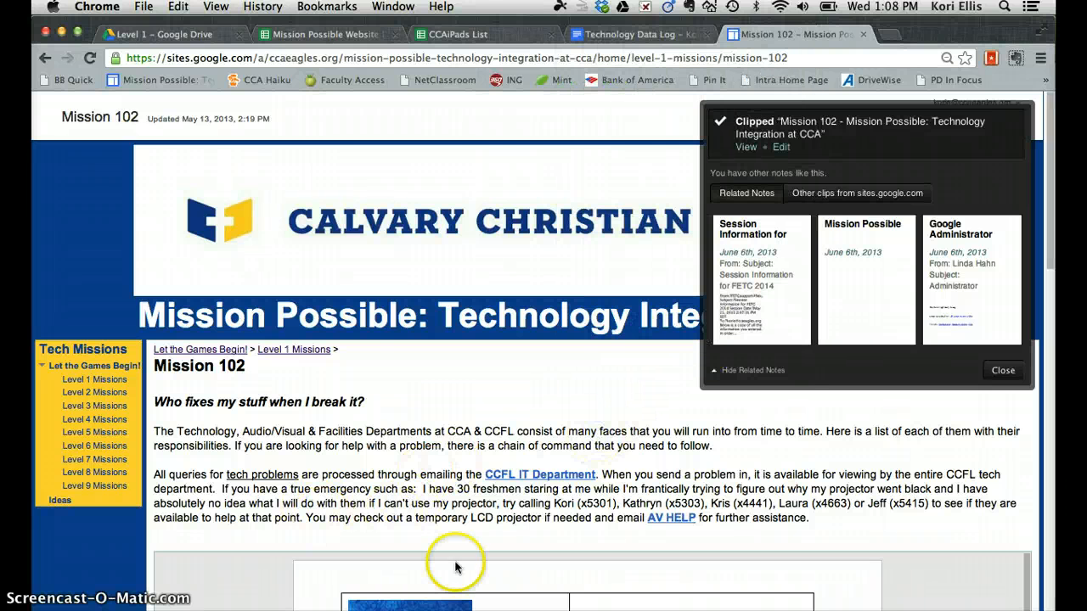
{"action": "scroll", "coordinate": [459, 569], "scroll_direction": "down", "scroll_amount": 5}
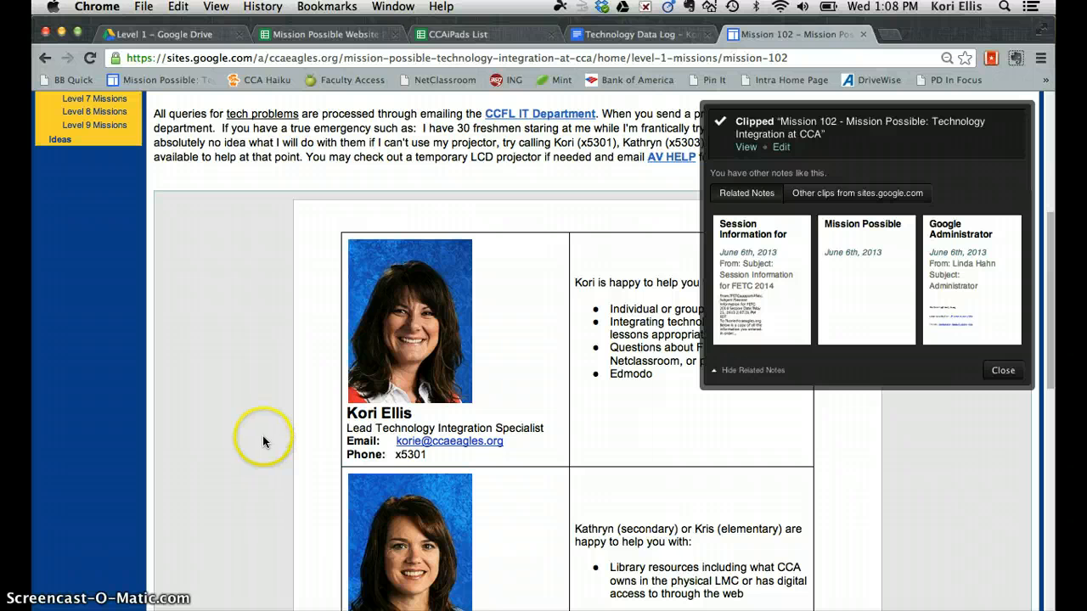
{"action": "scroll", "coordinate": [262, 436], "scroll_direction": "down", "scroll_amount": 15}
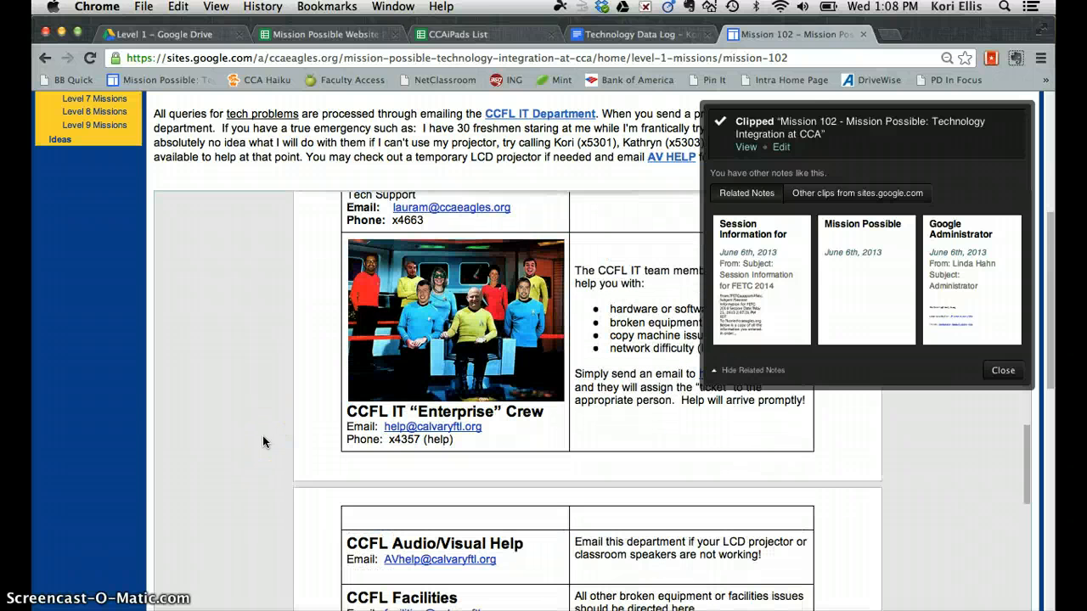
{"action": "scroll", "coordinate": [118, 453], "scroll_direction": "down", "scroll_amount": 5}
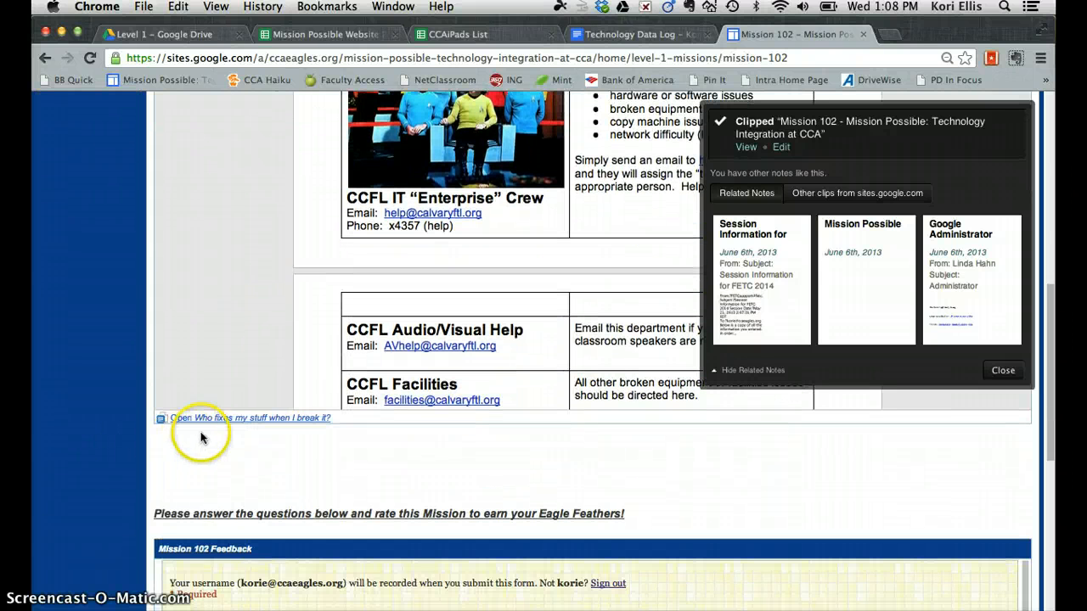
{"action": "left_click", "coordinate": [214, 418]}
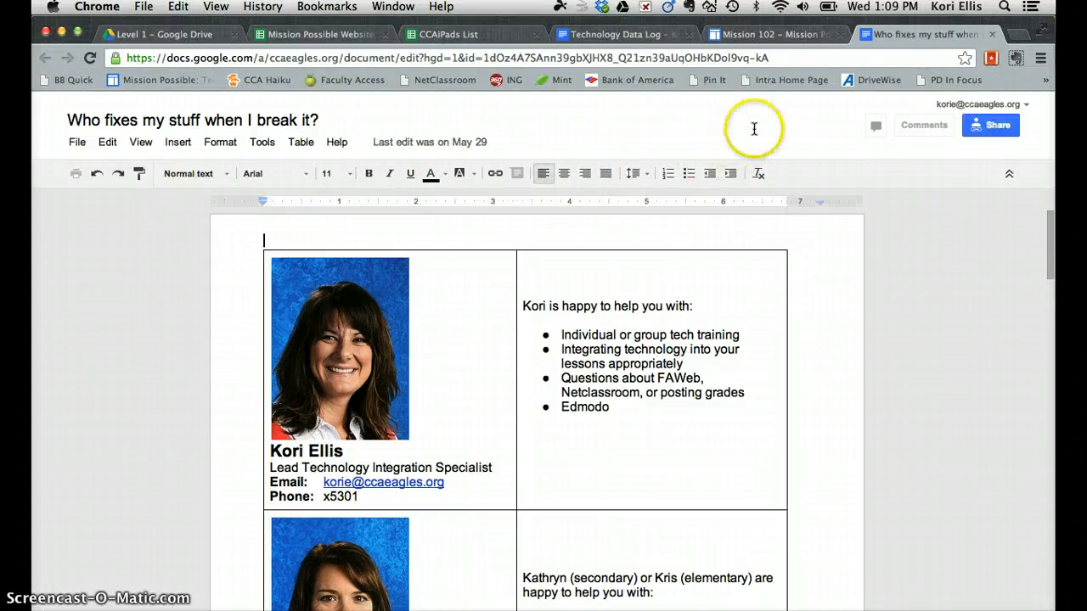
Select the document's web address and save a quick note to Evernote
{"action": "left_click", "coordinate": [637, 58]}
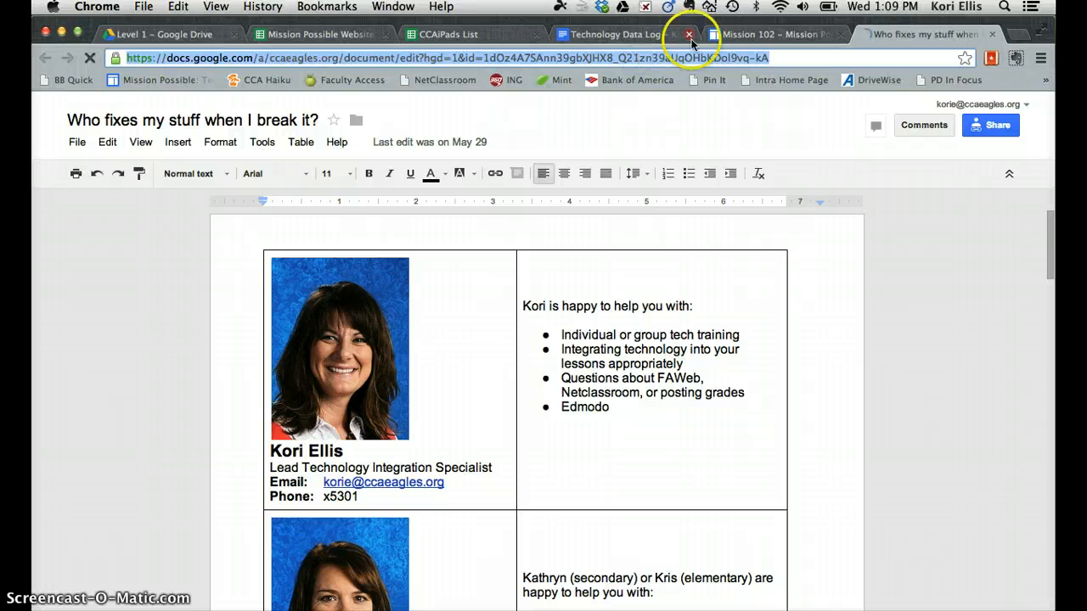
{"action": "left_click", "coordinate": [689, 8]}
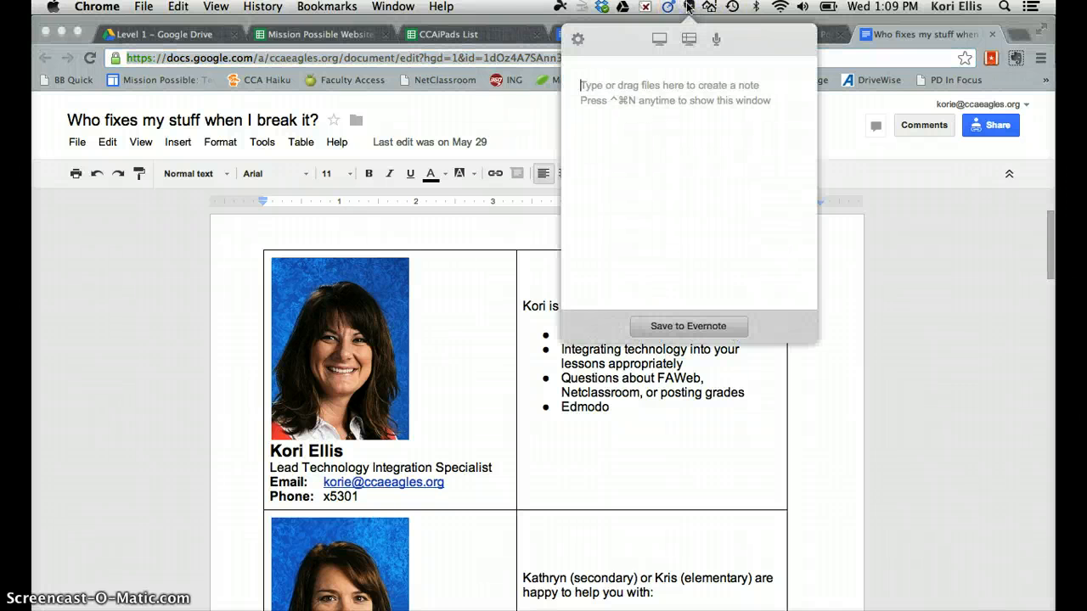
{"action": "left_click", "coordinate": [687, 327]}
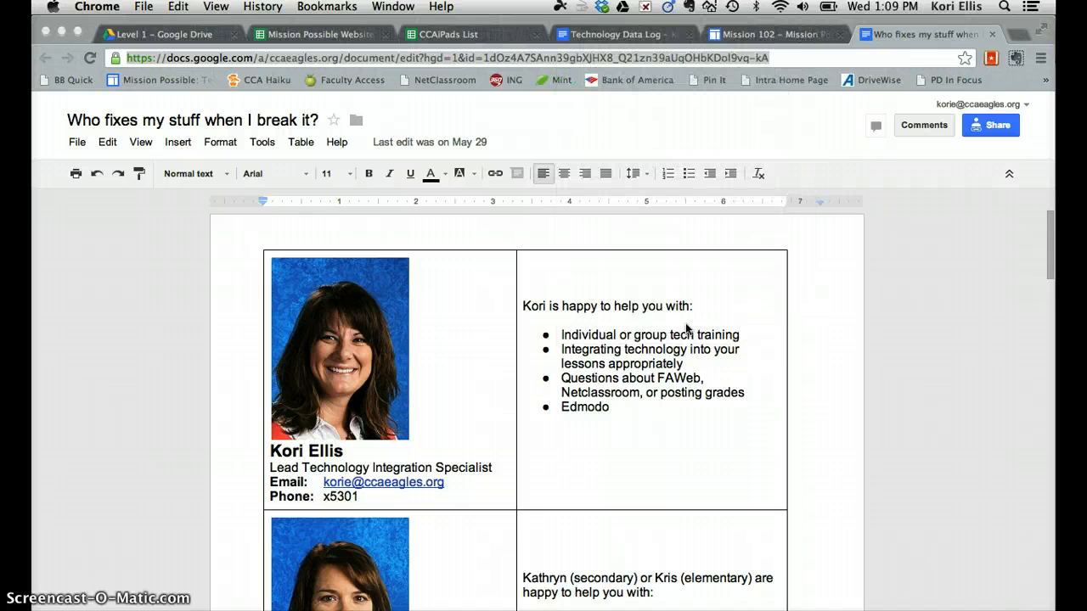